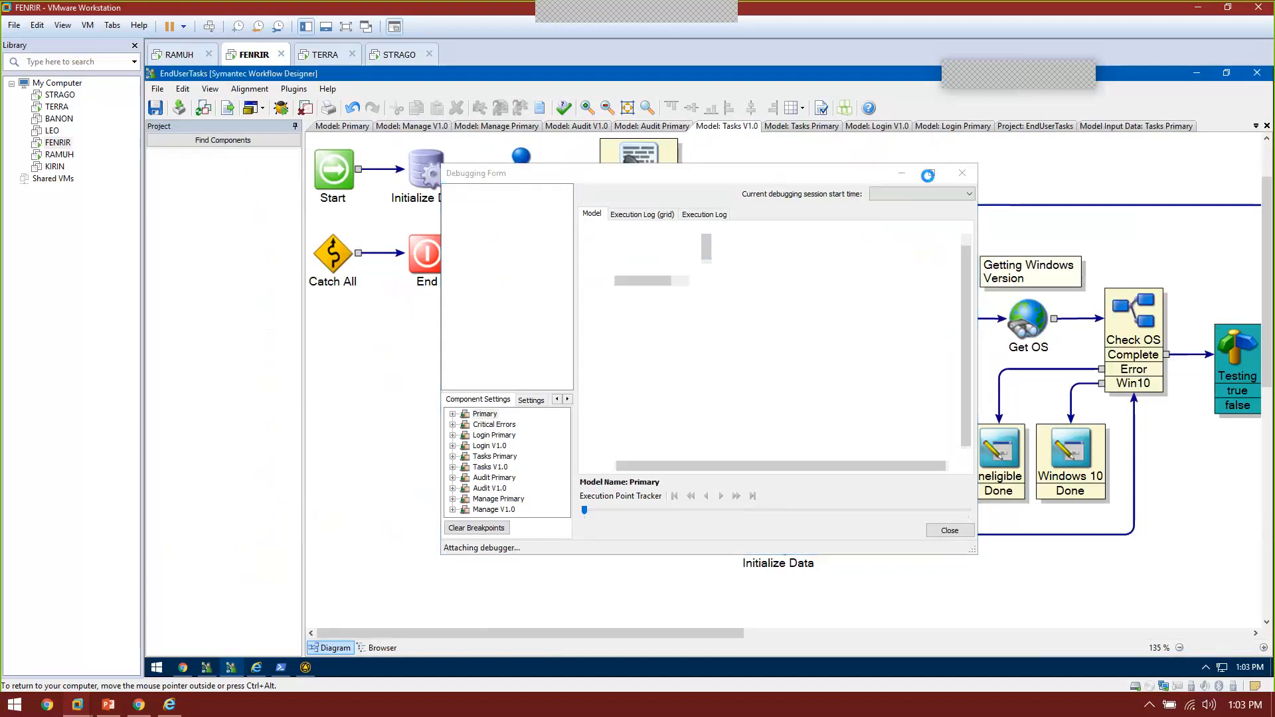
Step: Maximize the Debugging Form, fit the diagram, and open StartDialog.aspx's Set Input Values
click(930, 174)
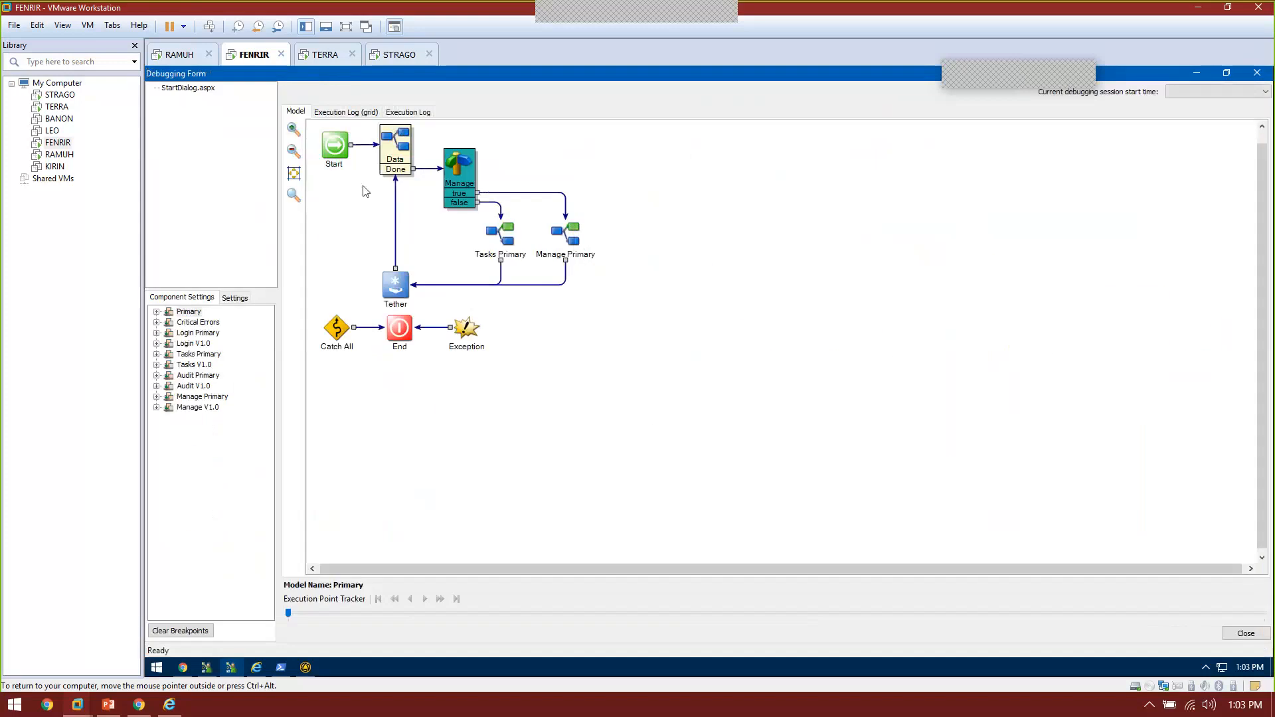
click(293, 174)
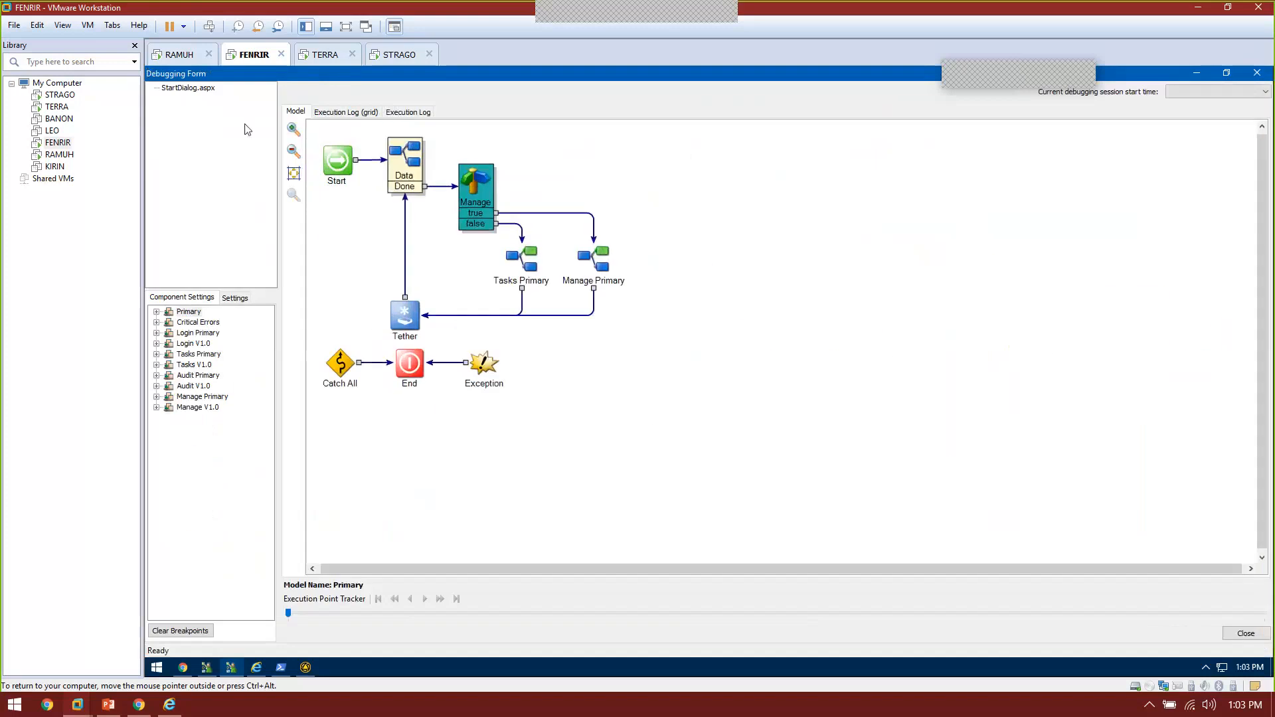
click(192, 87)
double_click(193, 89)
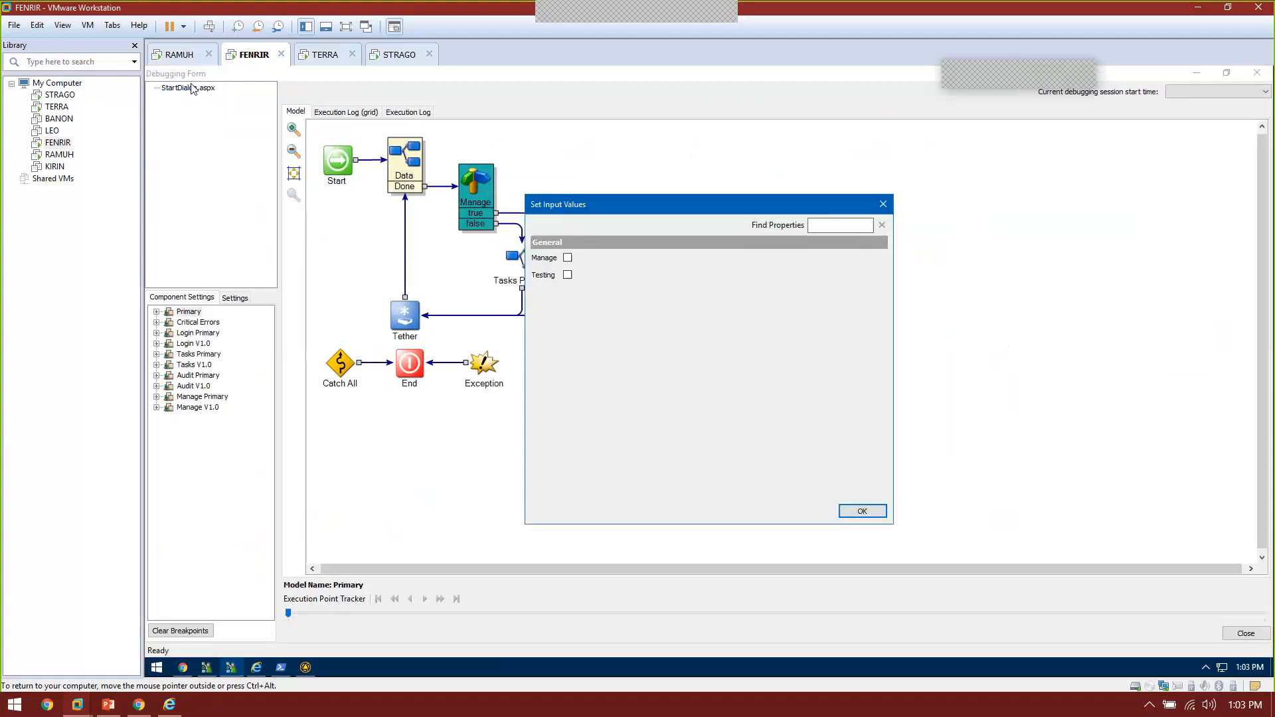
Step: Set the Manage input to True and launch StartDialog.aspx in the debugger
click(567, 257)
click(863, 512)
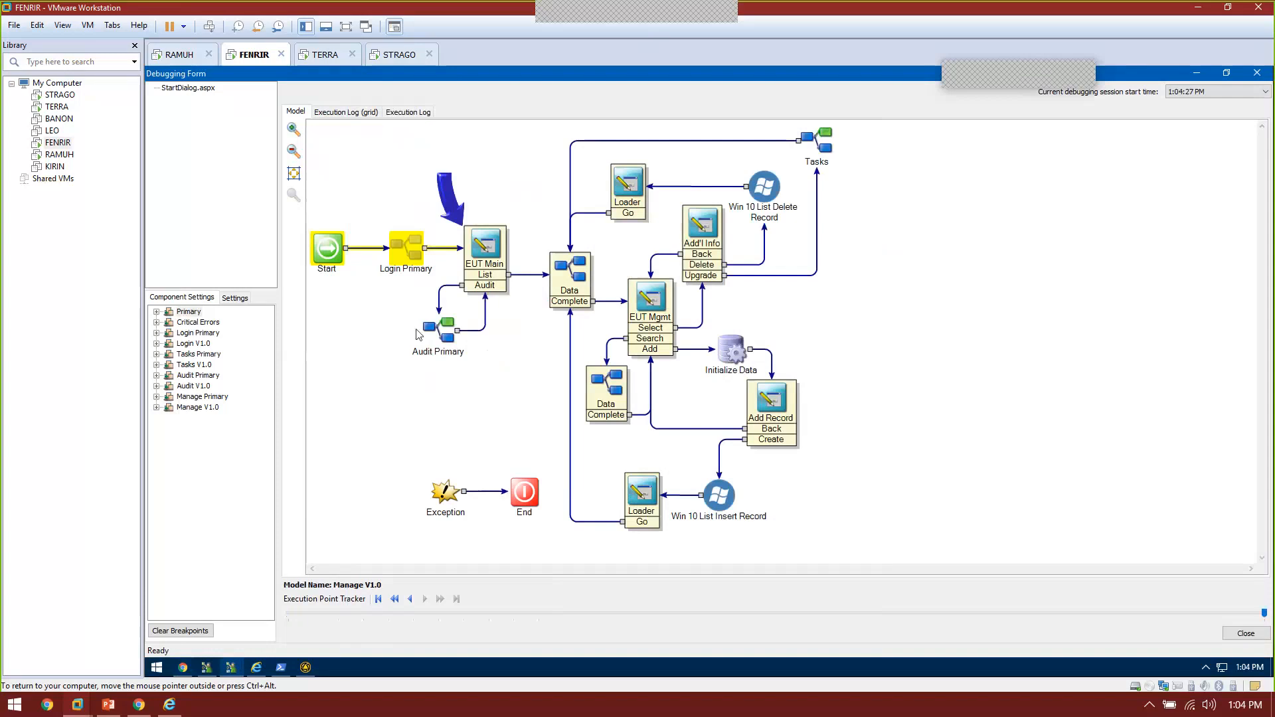
click(409, 599)
click(409, 599)
click(410, 599)
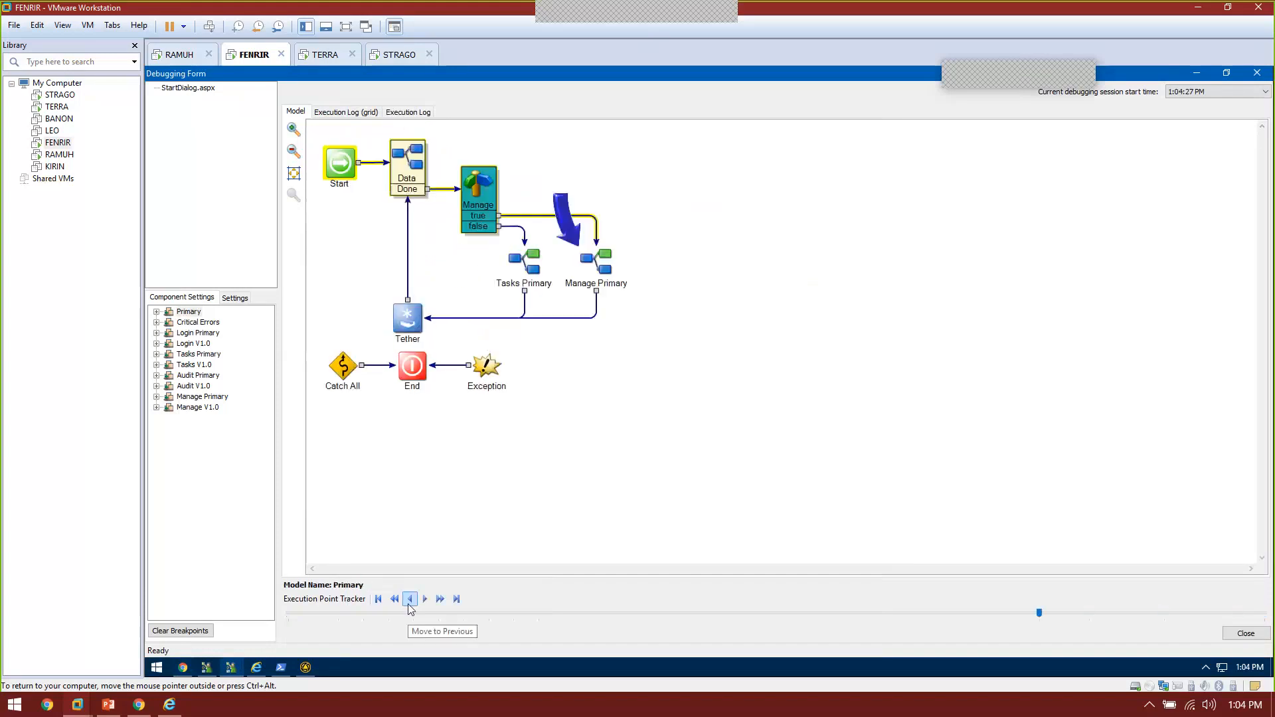
click(410, 599)
click(409, 599)
click(410, 599)
click(410, 599)
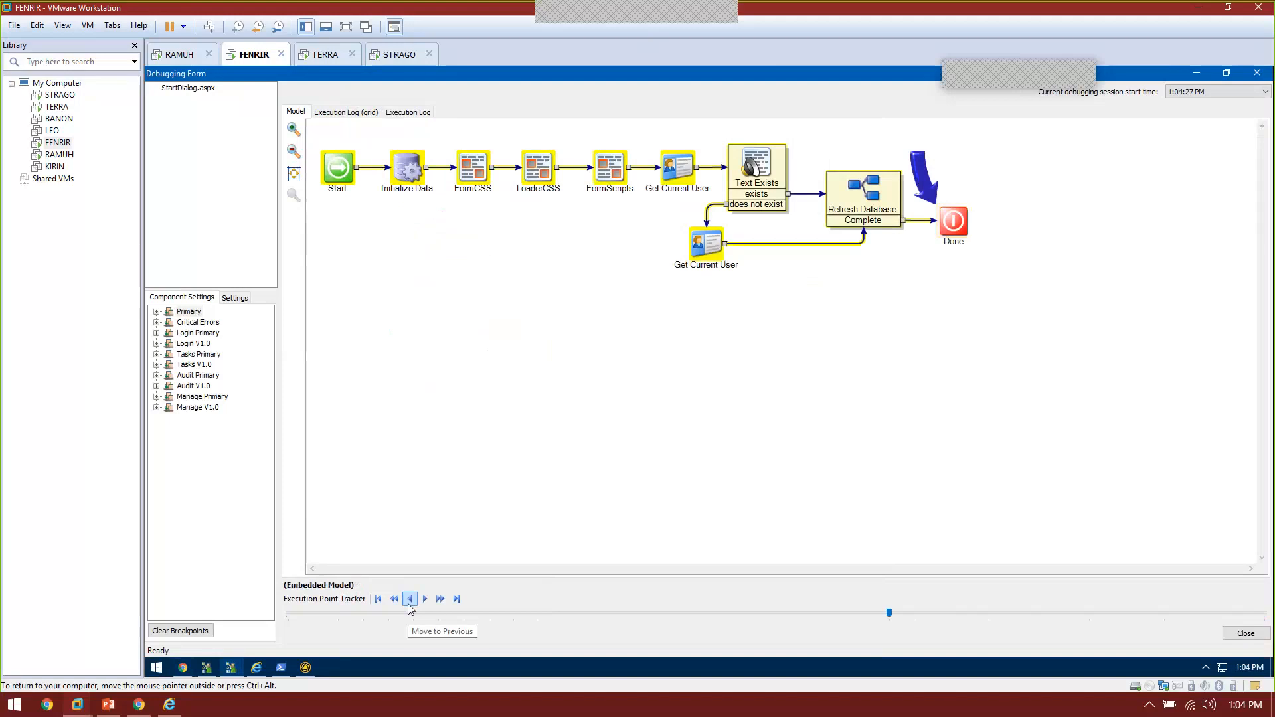
click(410, 599)
click(410, 599)
click(410, 599)
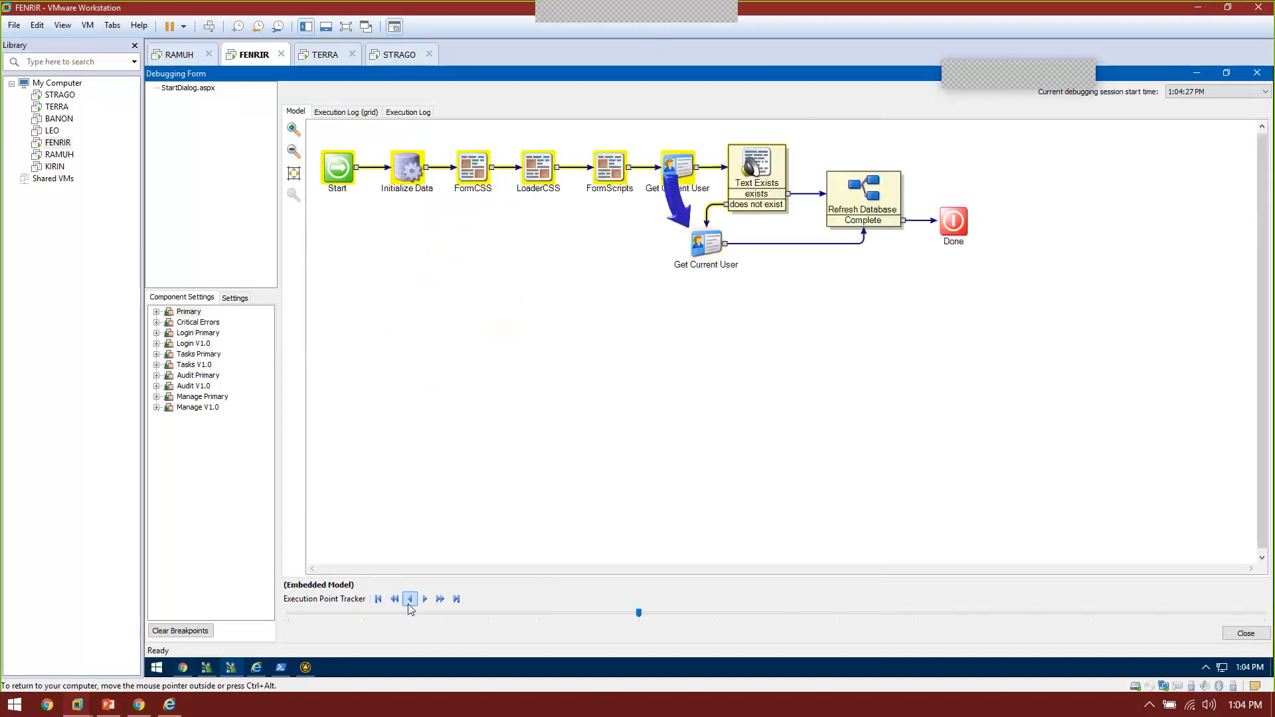
click(409, 599)
click(410, 598)
click(409, 599)
click(410, 599)
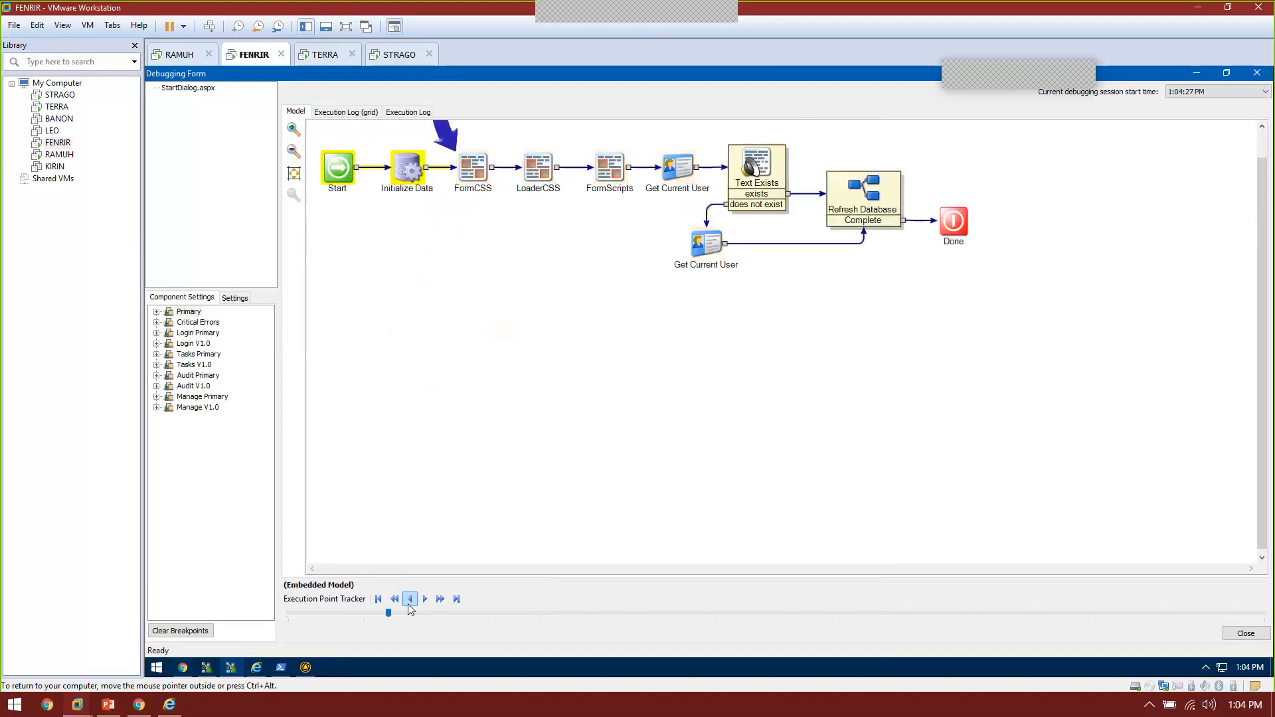
click(410, 599)
click(410, 598)
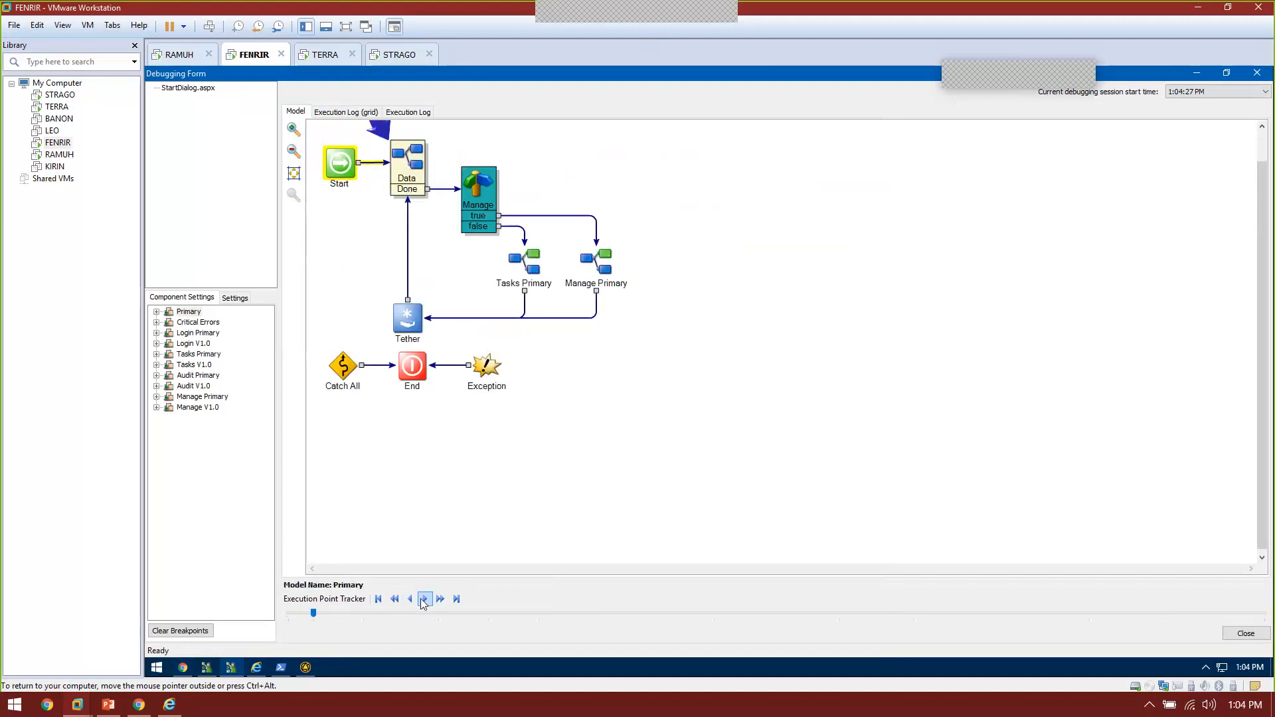
click(455, 599)
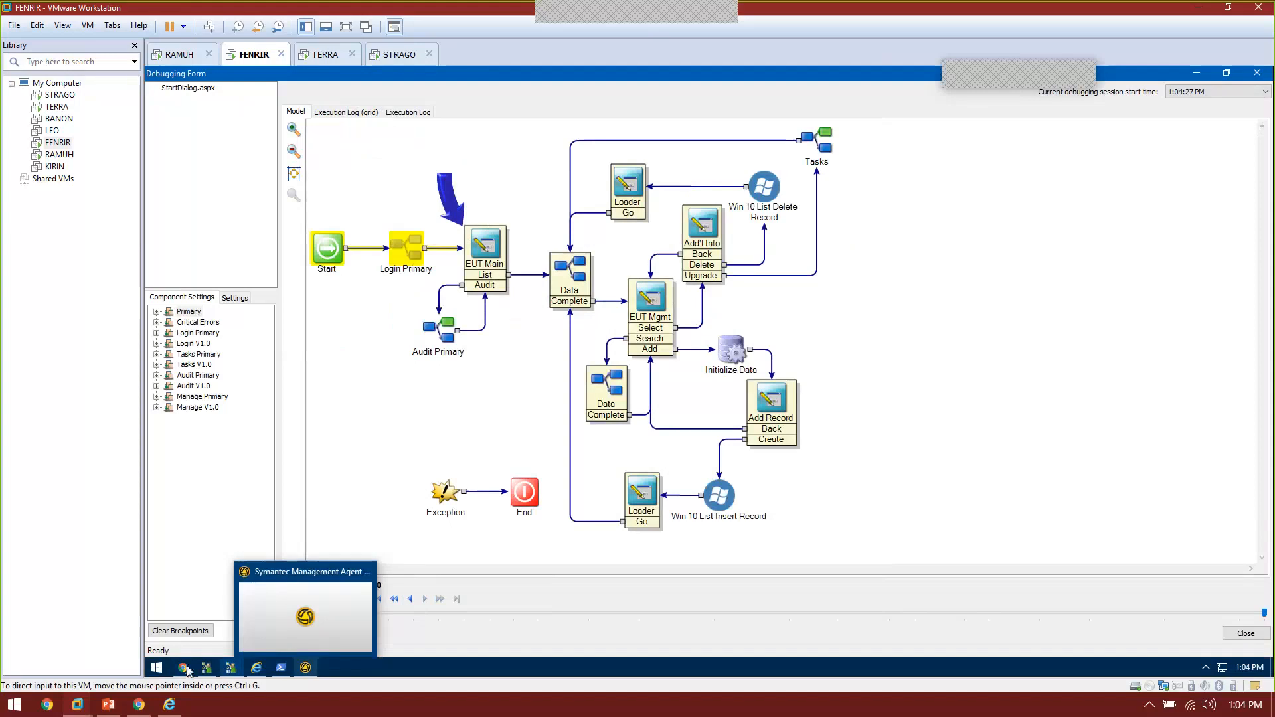
Step: In the Chrome Manage Upgrade Data page, open the Windows 10 Upgrade Eligibility List
mouse_move(183, 667)
click(194, 636)
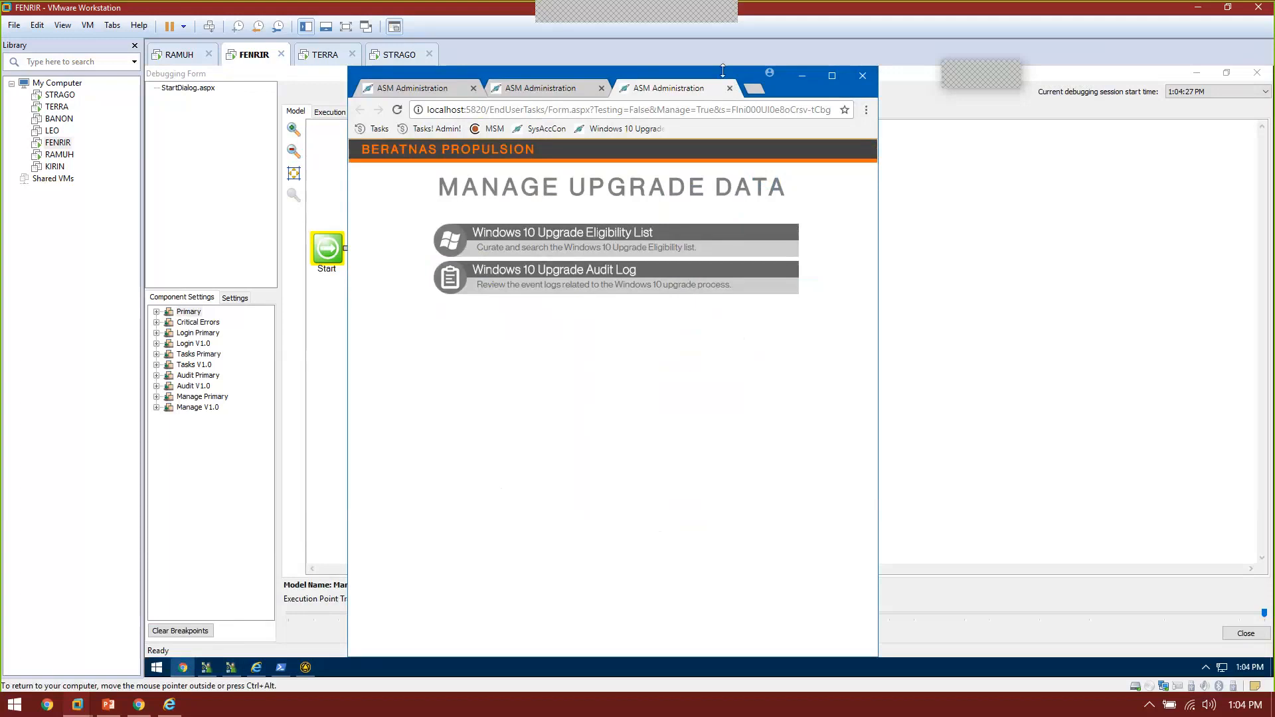
drag(722, 71, 1070, 72)
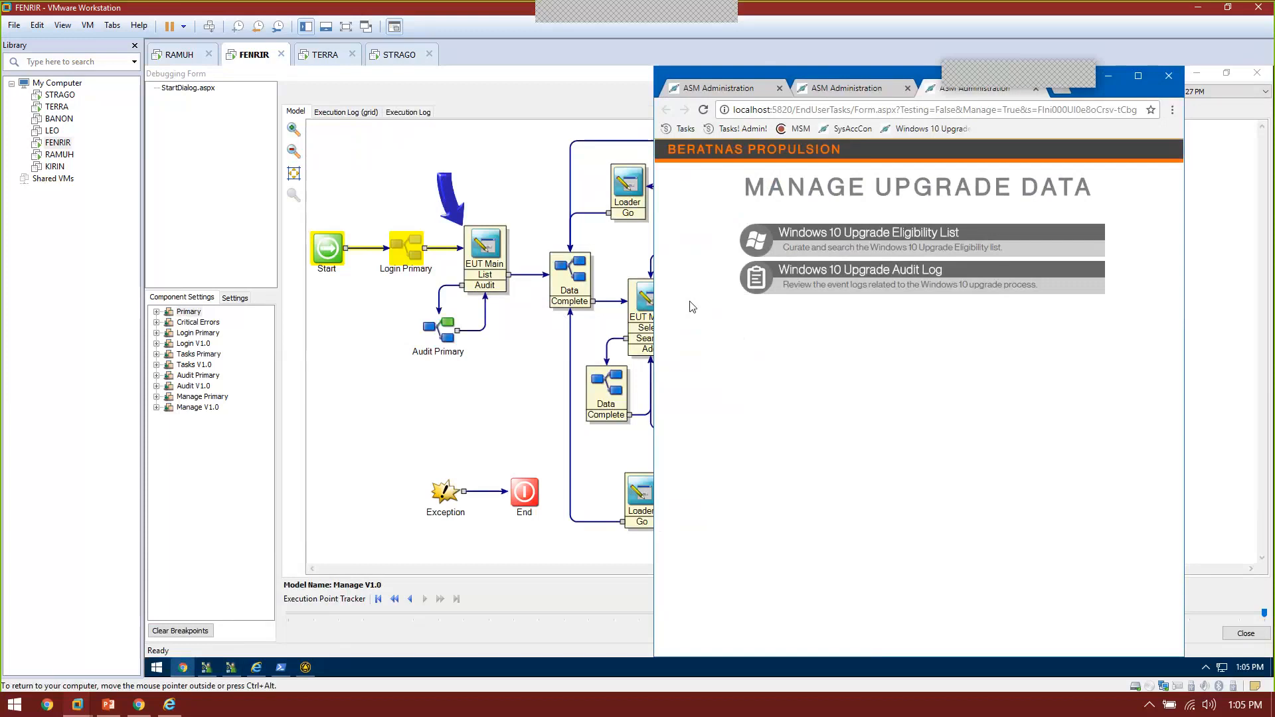
click(761, 256)
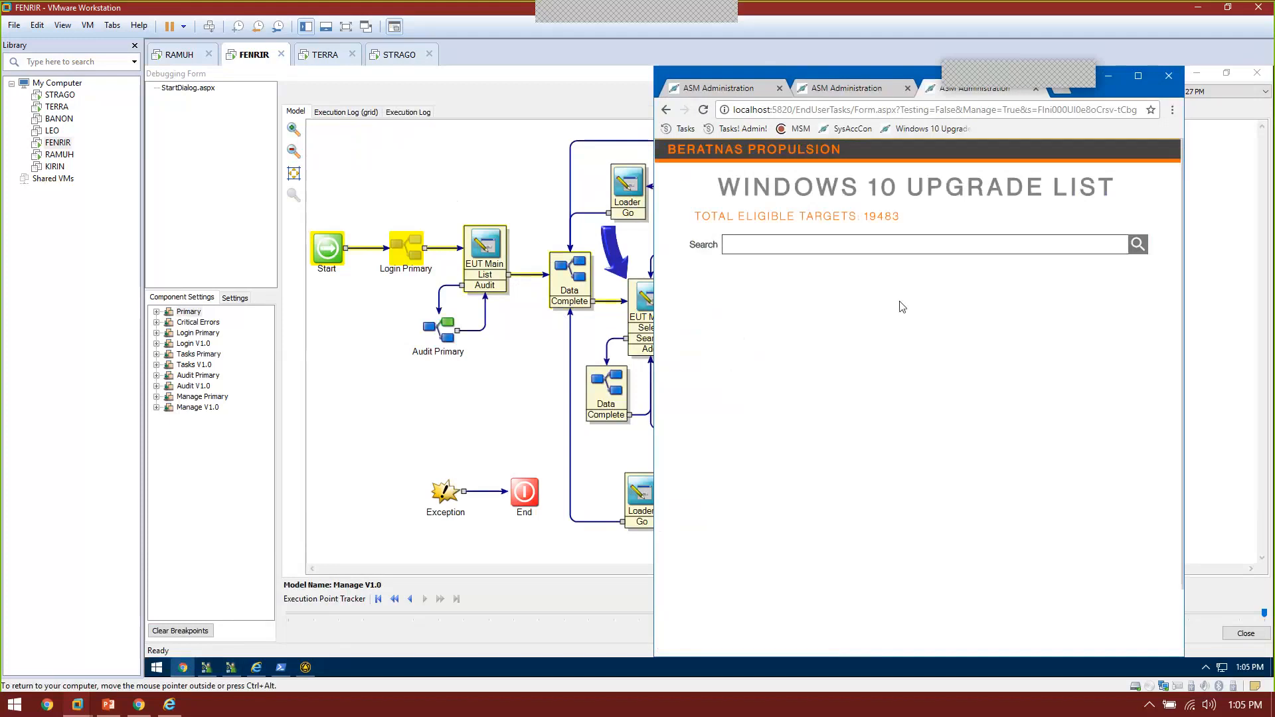
click(821, 245)
scroll(899, 469, down, 1)
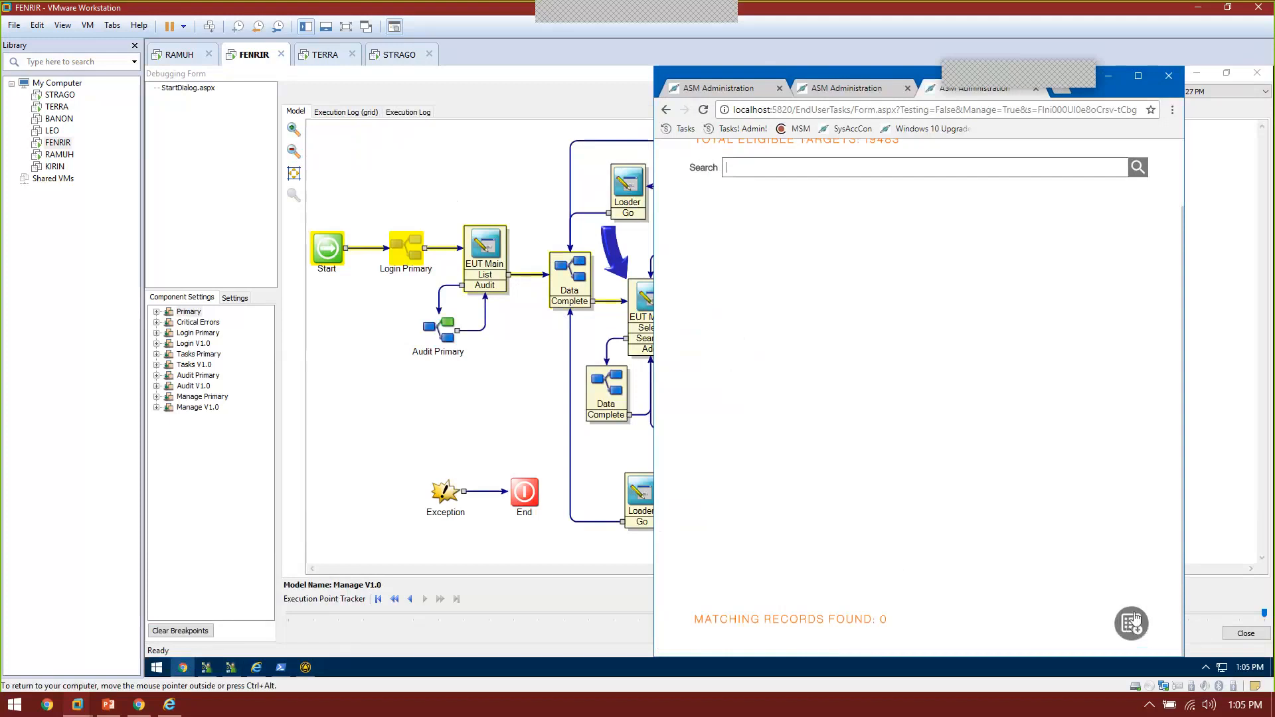
Step: Start a new record with Machine Name 'Computername', then leave the form without saving
click(1131, 623)
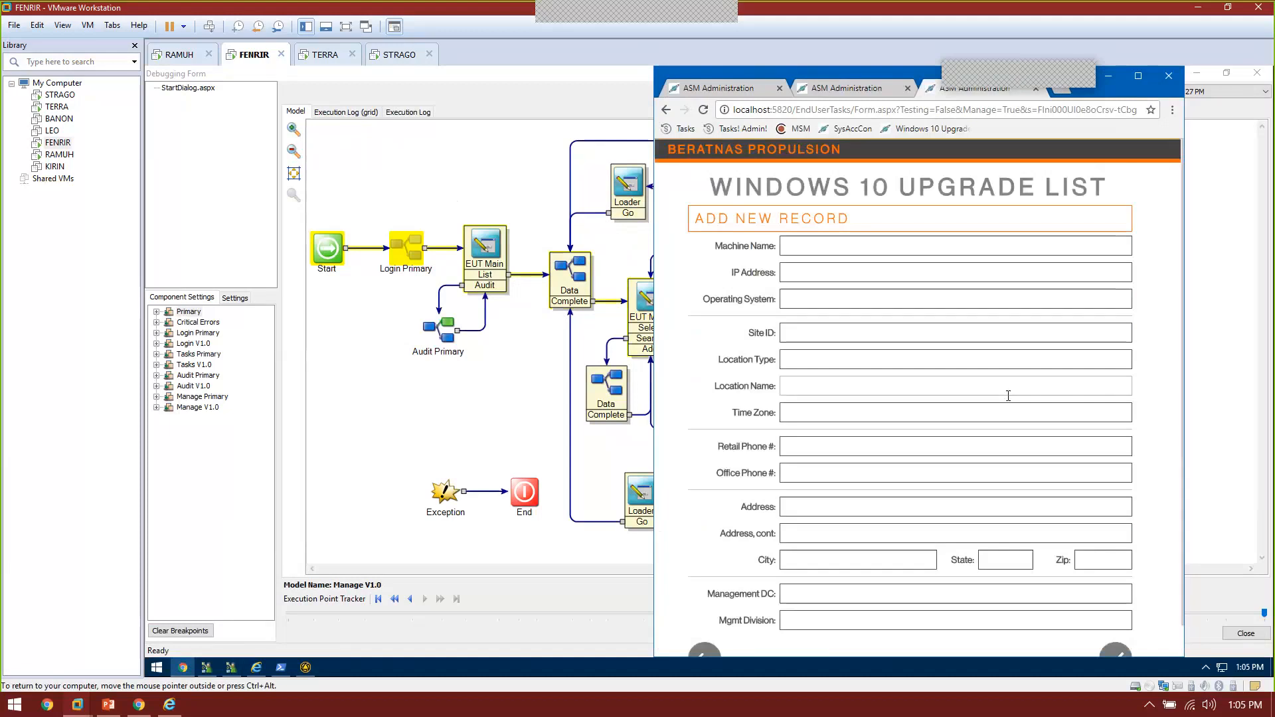
click(905, 246)
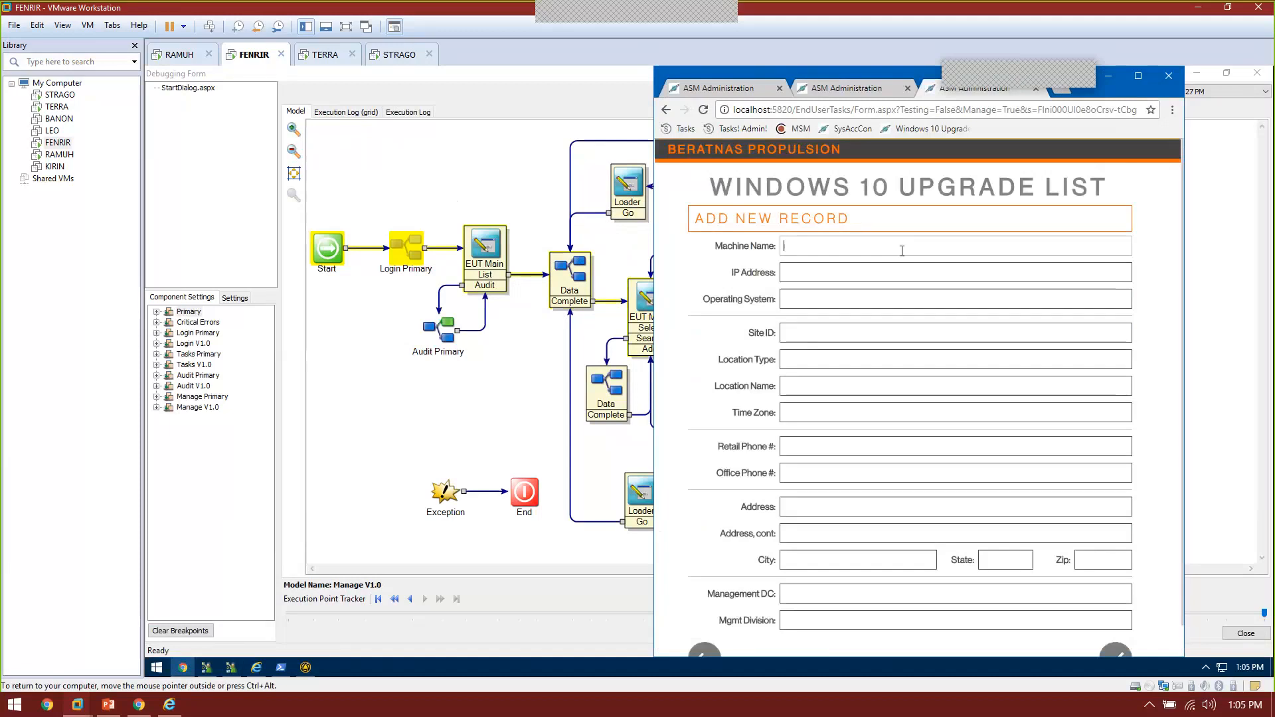
text(Computername)
click(883, 279)
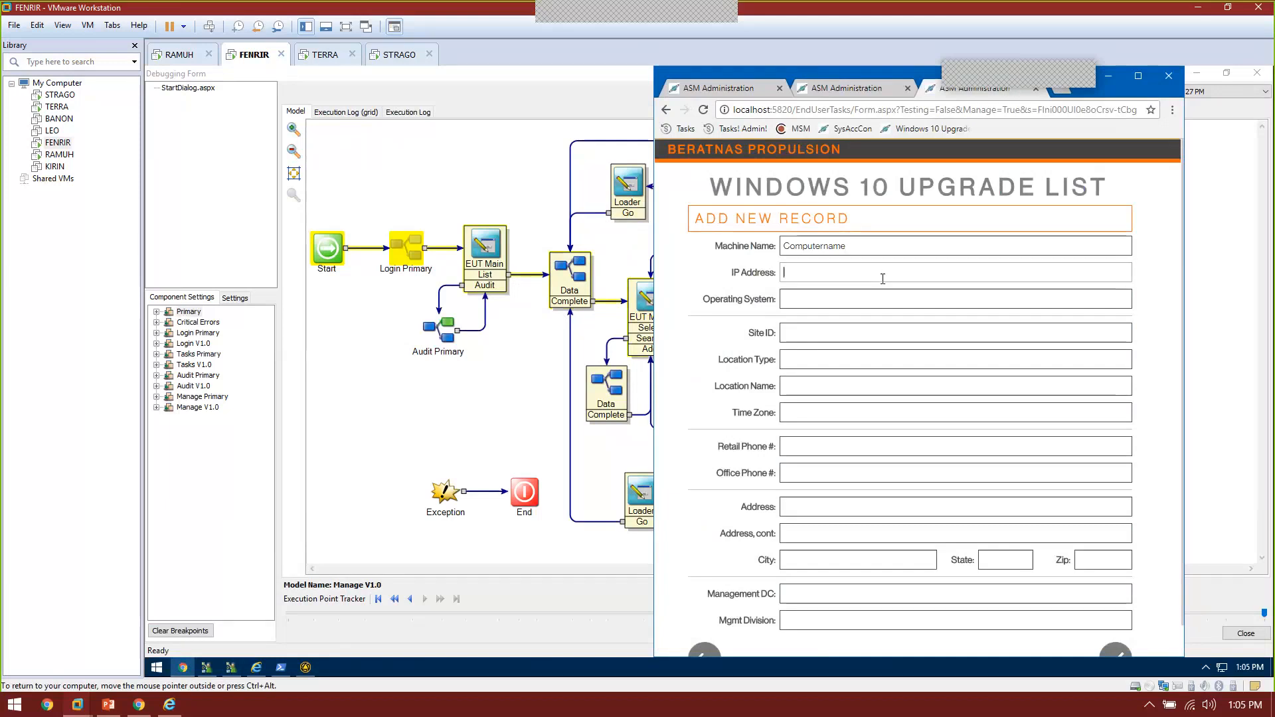
click(870, 297)
scroll(989, 458, down, 1)
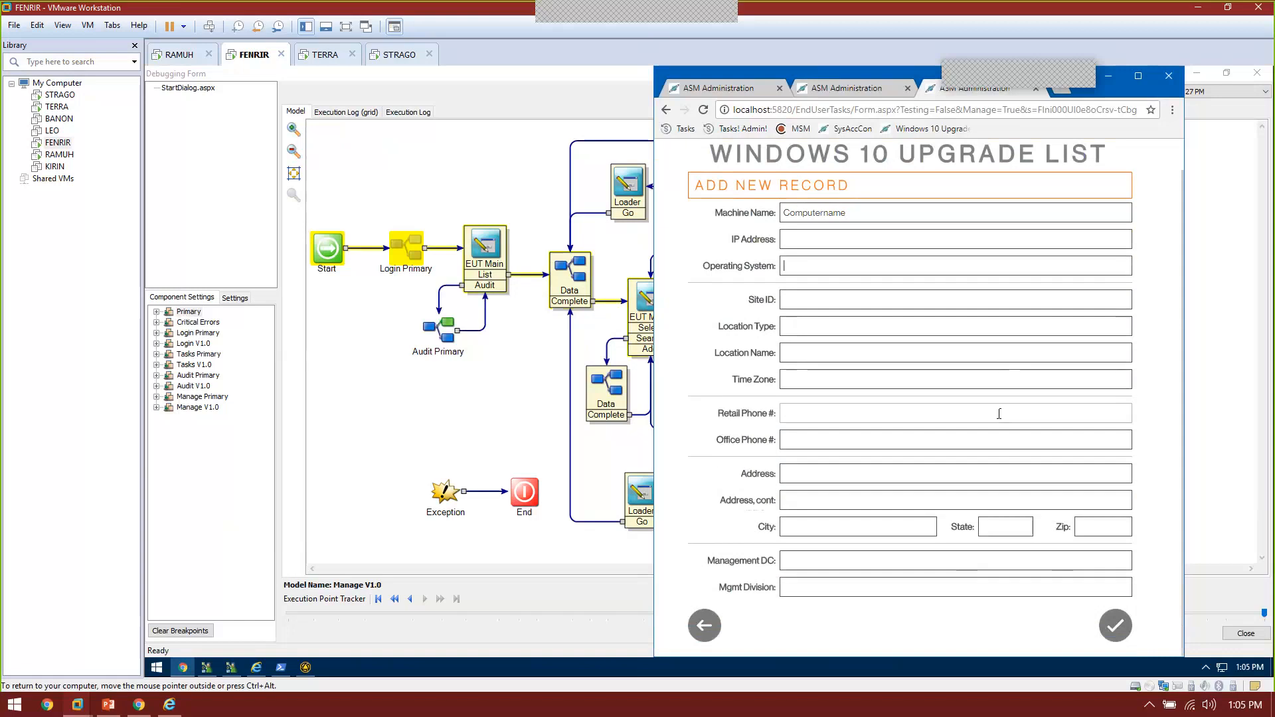
click(712, 627)
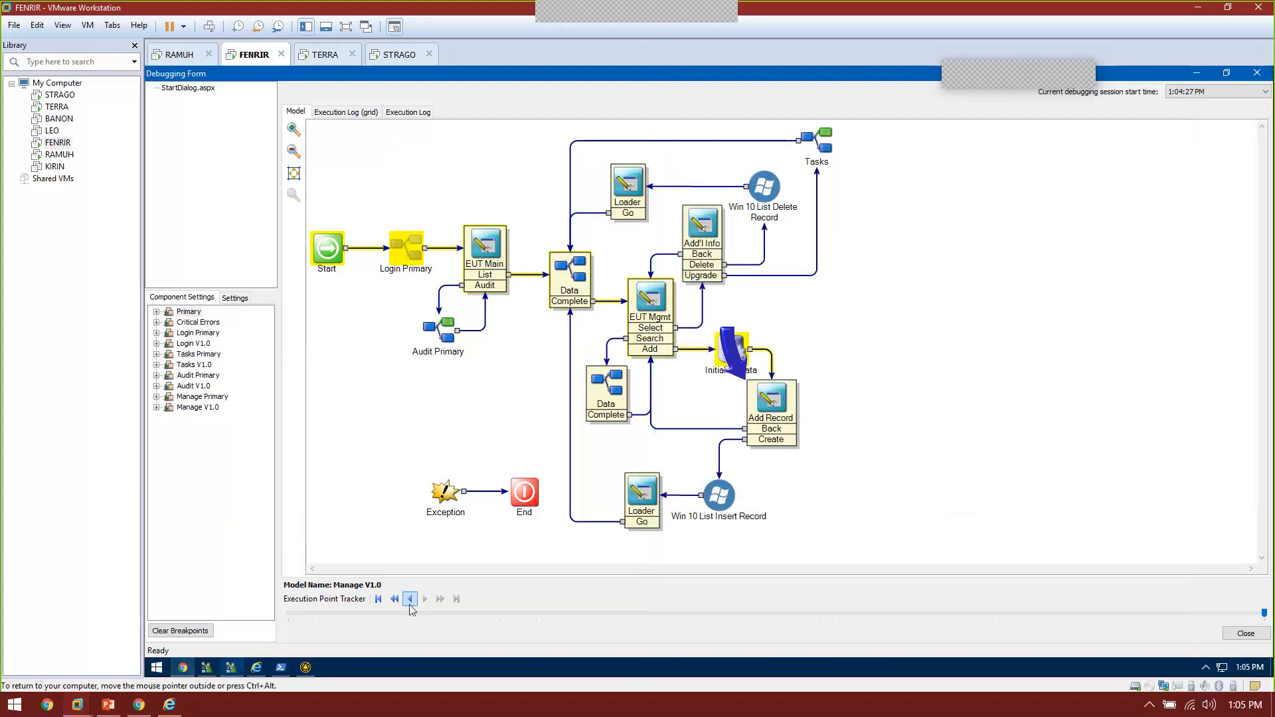
Step: Toggle a breakpoint on the Data Complete node and relaunch StartDialog.aspx with Manage checked
right_click(593, 286)
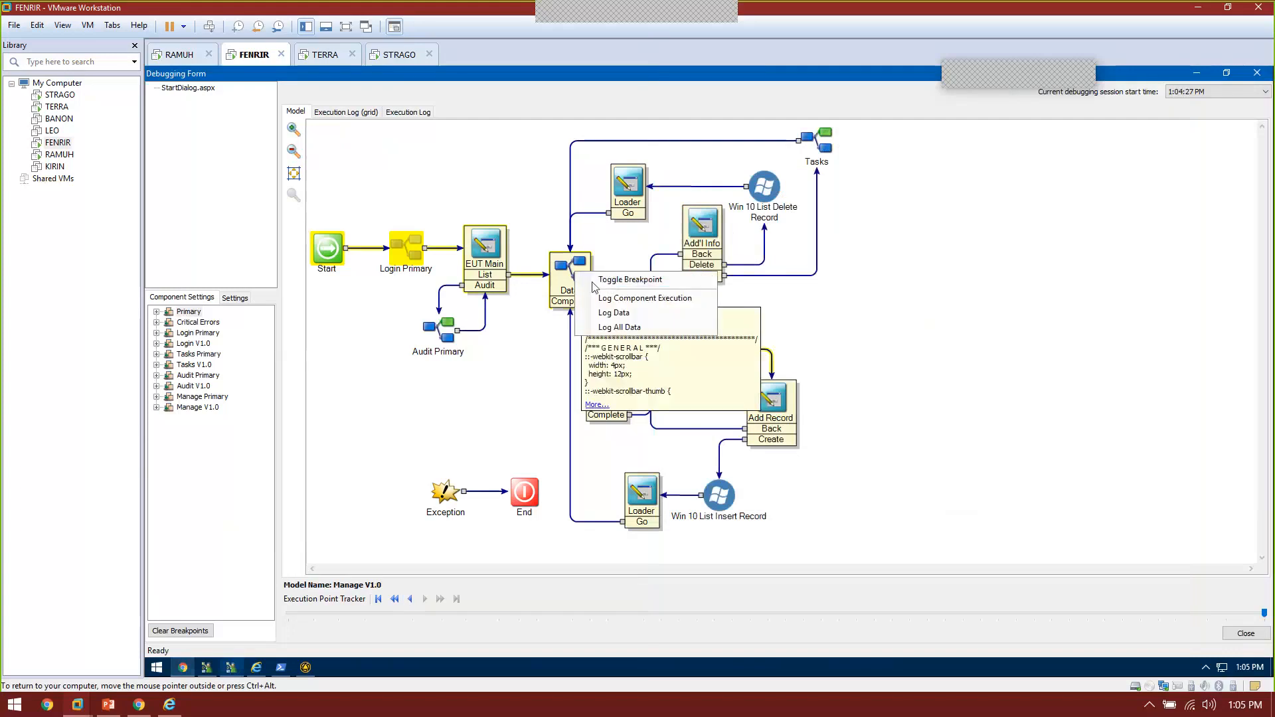
click(594, 284)
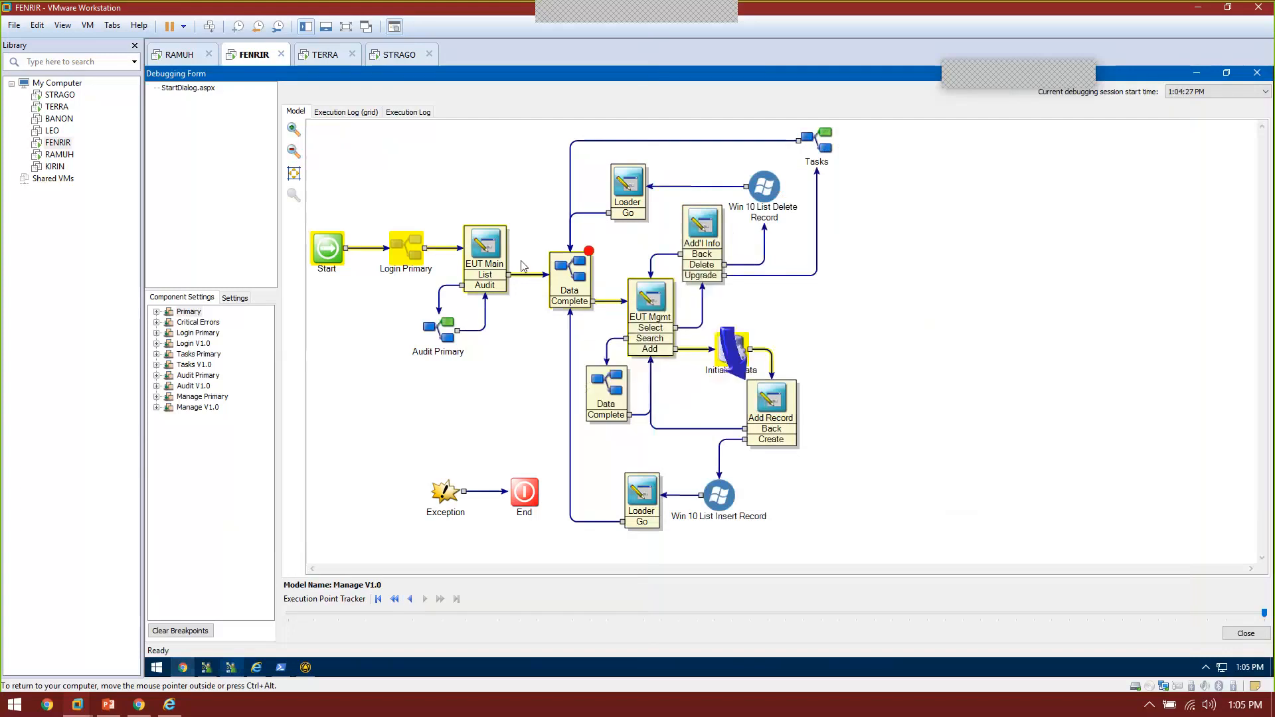
double_click(186, 89)
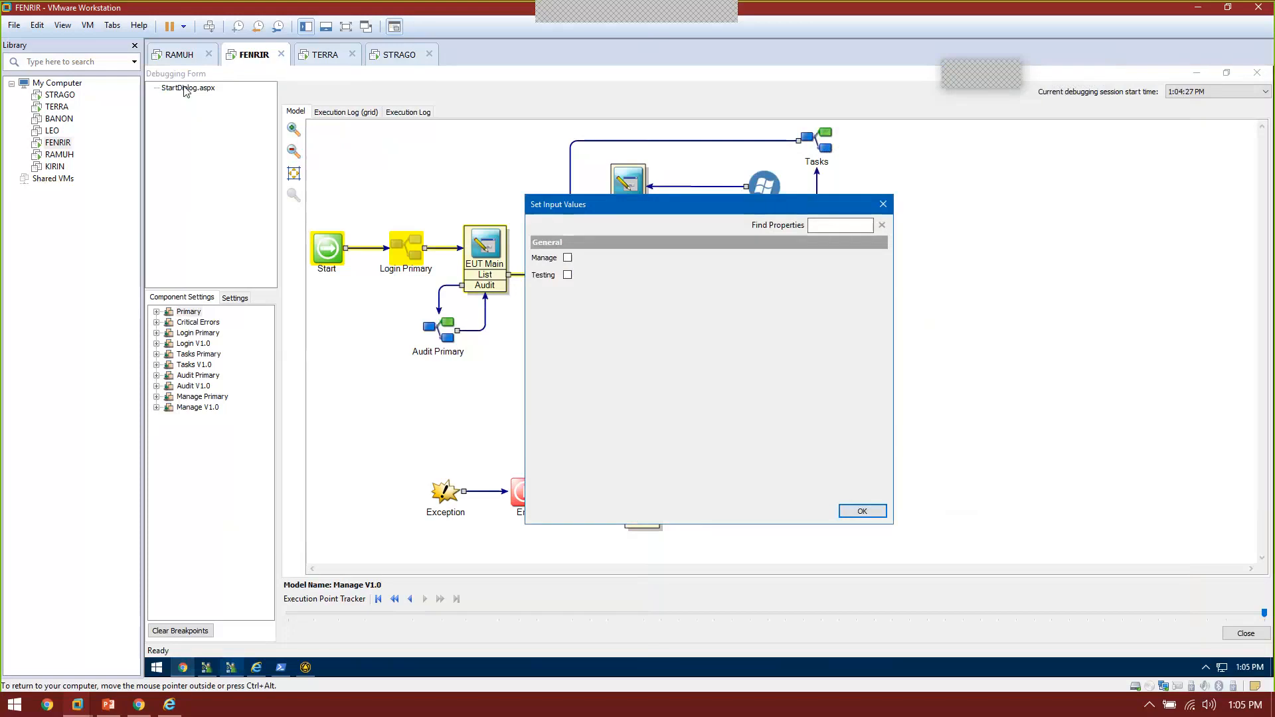
click(568, 258)
click(857, 512)
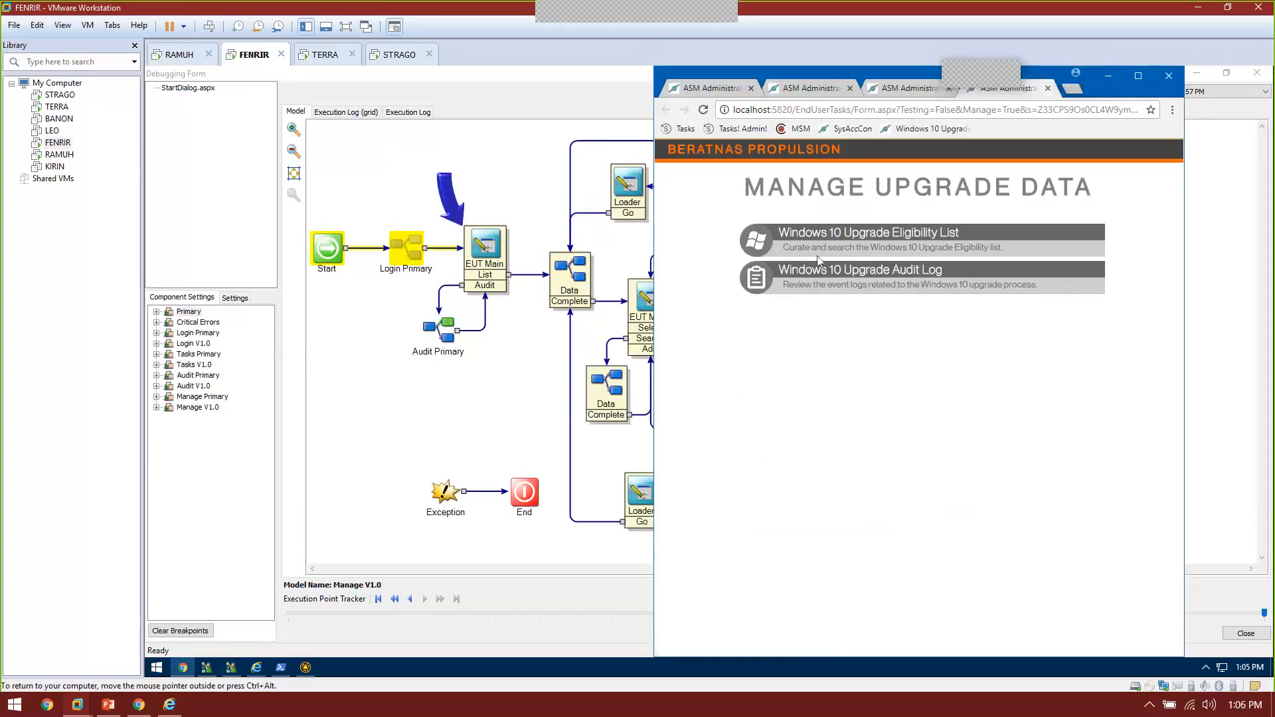
Step: Open the Eligibility List, inspect FormScripts, FormCSS and ThisFormData at the breakpoint, then dismiss
click(766, 243)
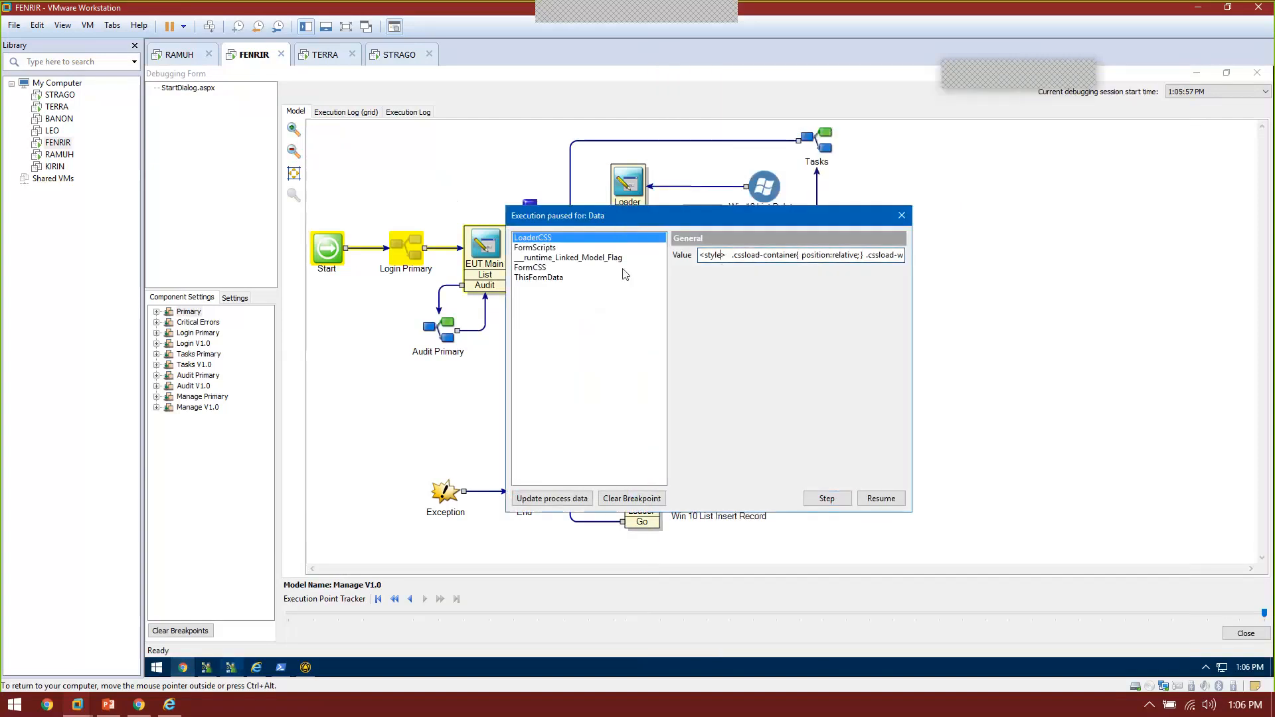
click(547, 249)
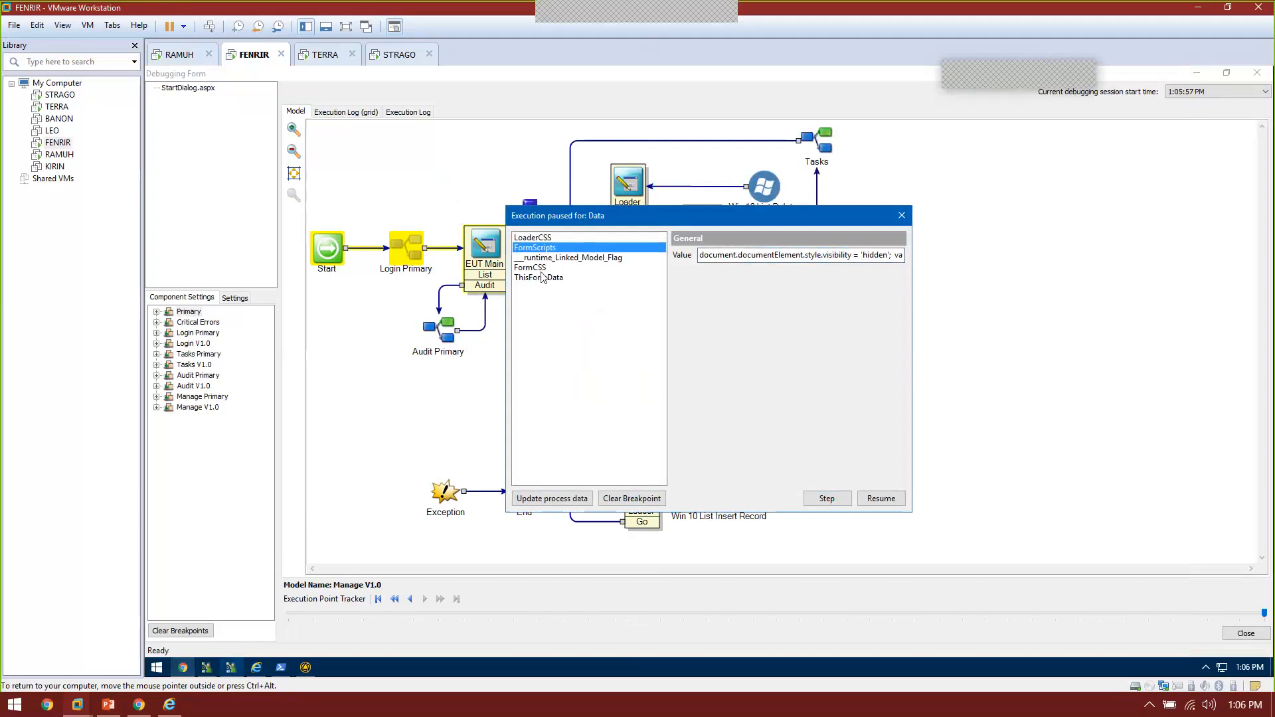
click(543, 268)
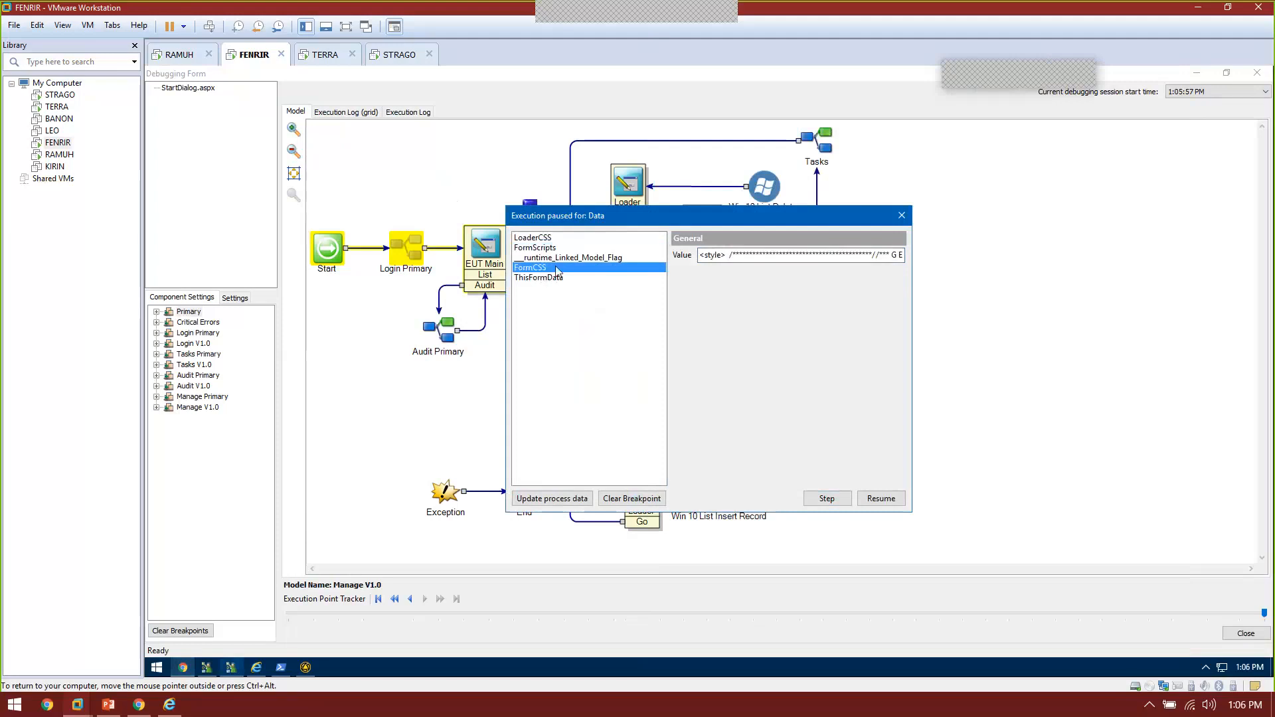
click(550, 279)
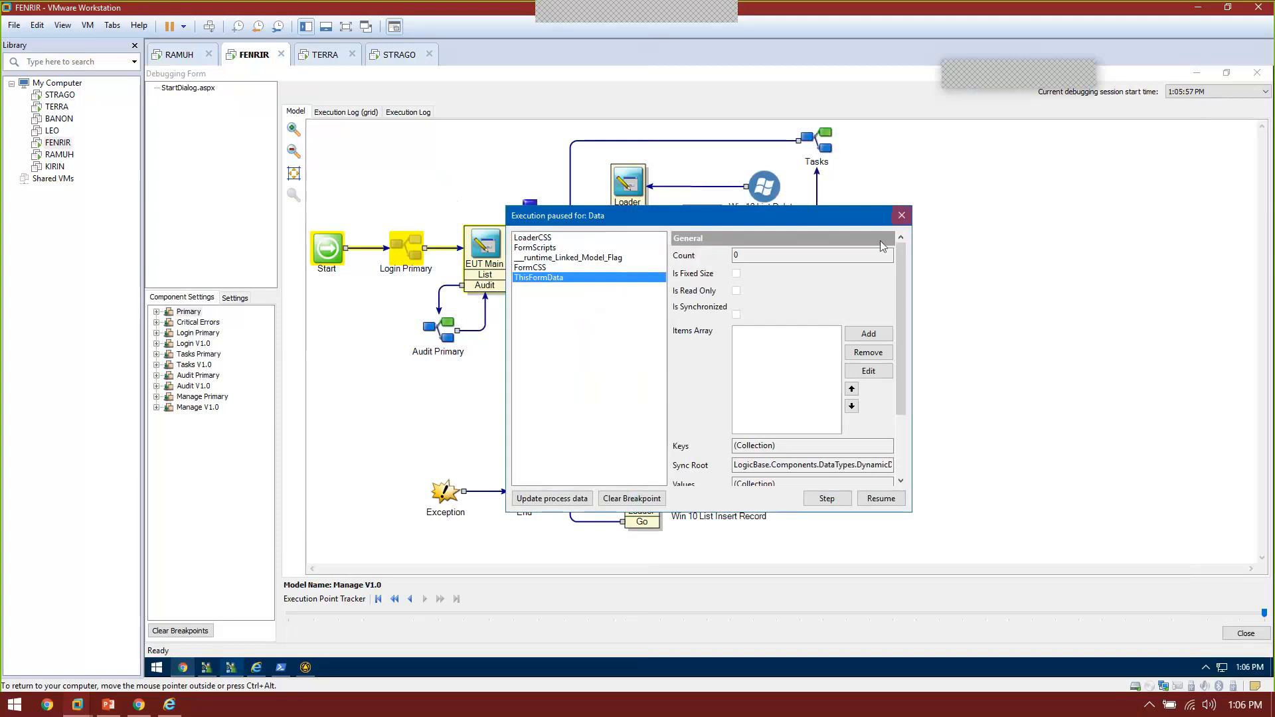
click(900, 215)
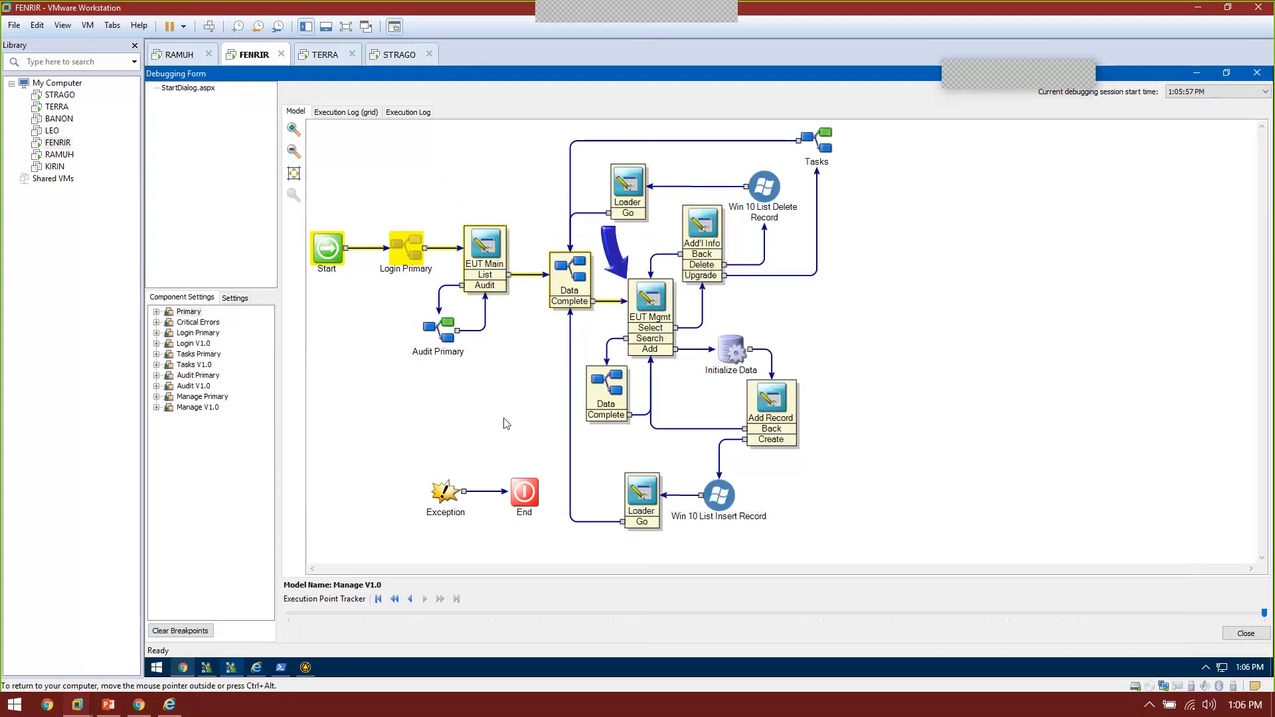
Step: Confirm the upgrade list shows 19483 Total Eligible Targets, then close the debugging session
click(184, 669)
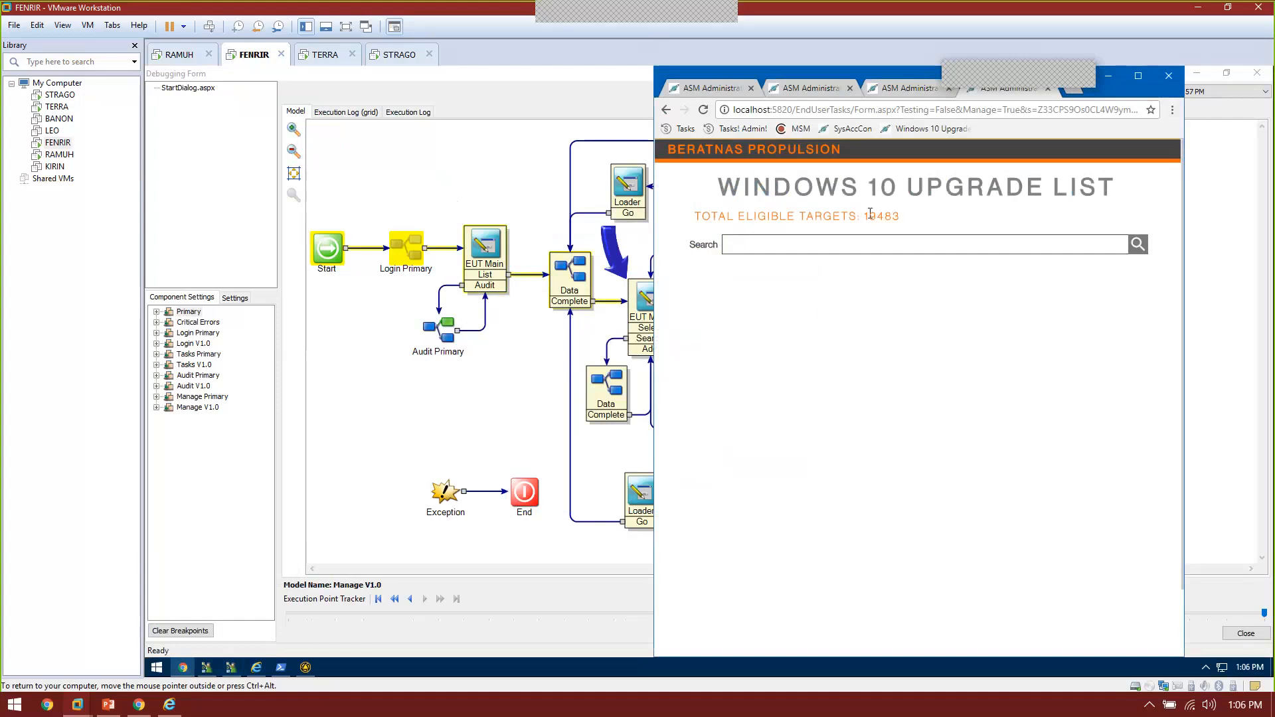
drag(865, 214, 893, 216)
click(887, 219)
drag(867, 213, 906, 223)
click(806, 265)
click(491, 418)
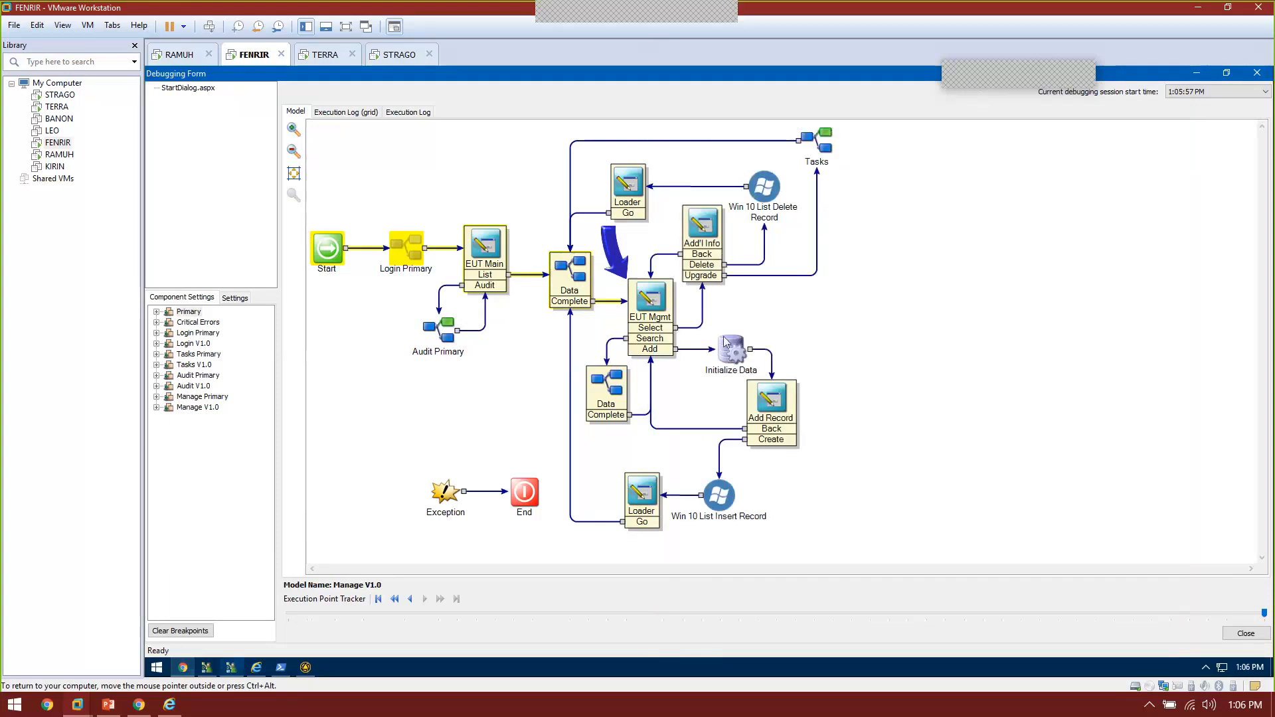
click(1246, 634)
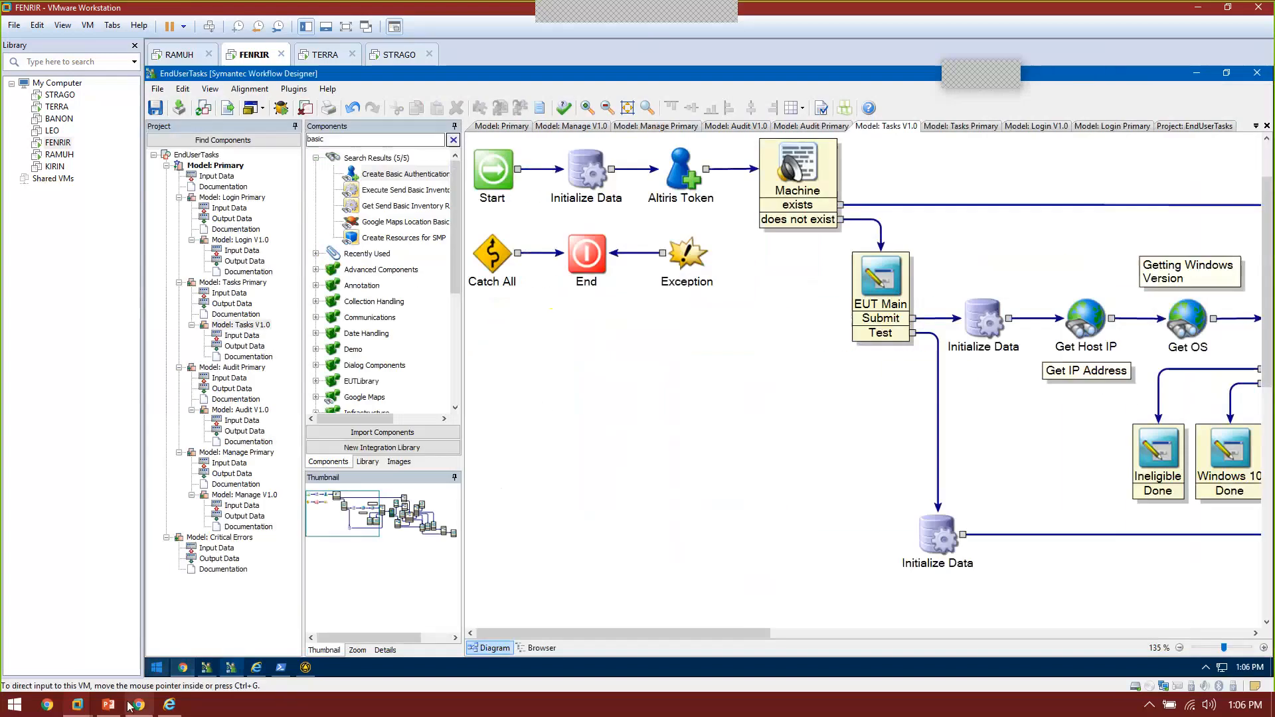
Step: Review the ATMA Custom Windows 10 Upgrade computer filter in the console, then return to Chrome
click(169, 706)
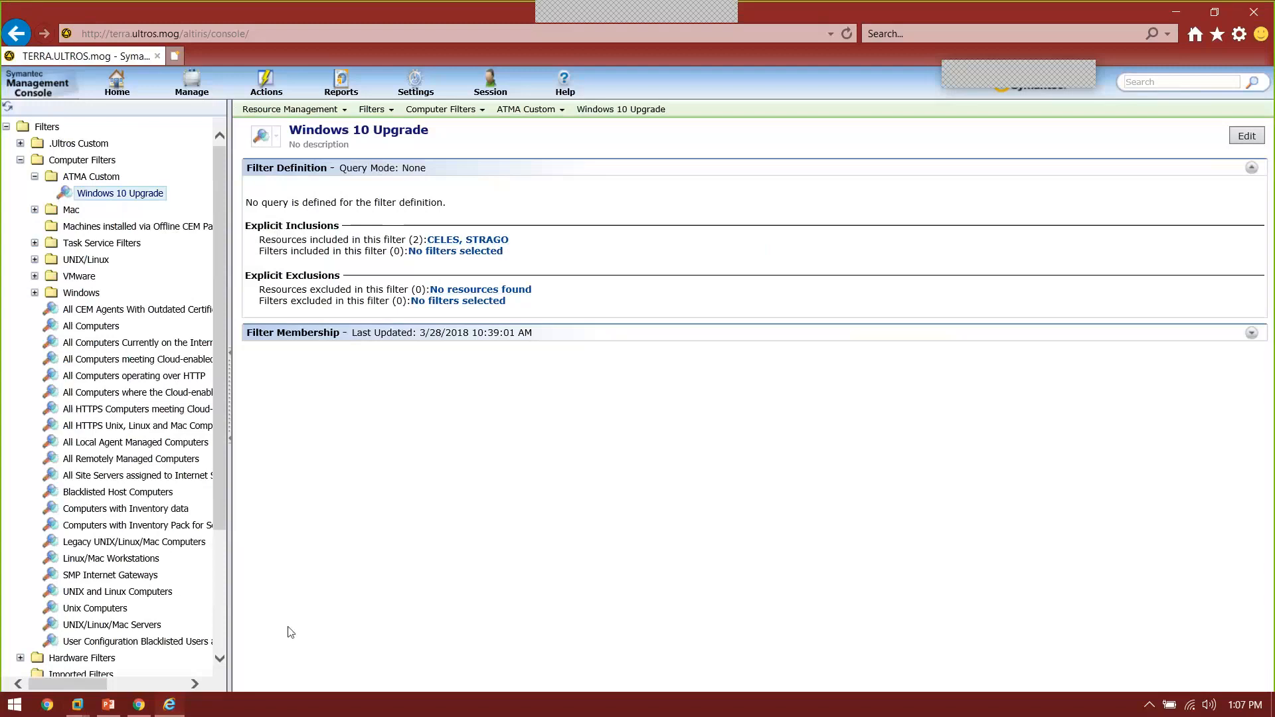
click(144, 709)
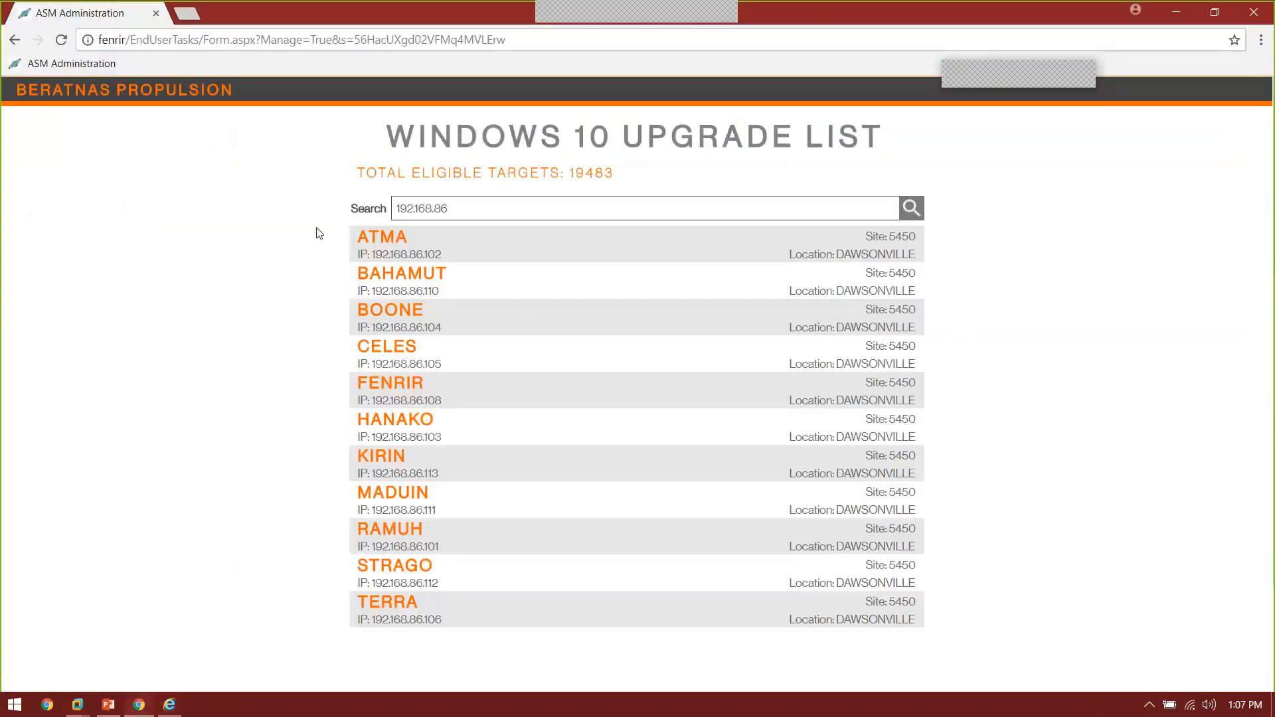
Step: Open ATMA's record (192.168.86.102, Windows 10 Pro 64-bit) from the search results
click(387, 251)
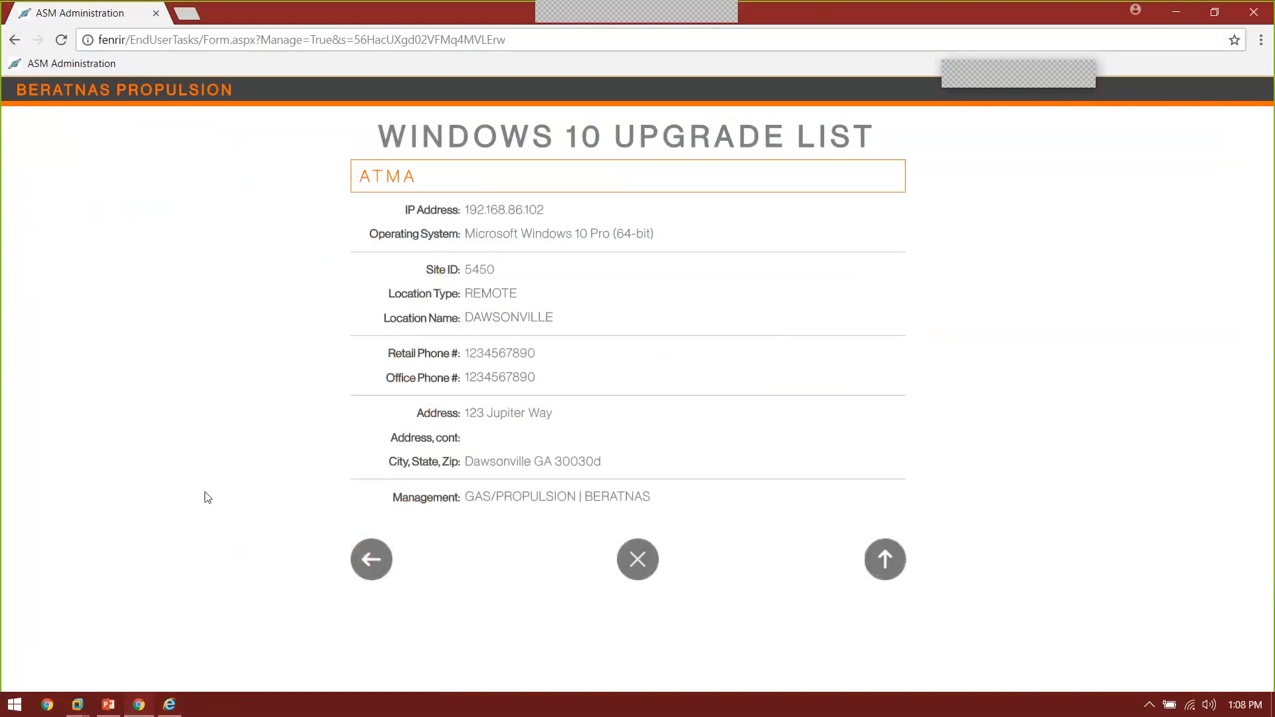
Step: Switch to the STRAGO VM and sign in to the user account with its password
mouse_move(87, 709)
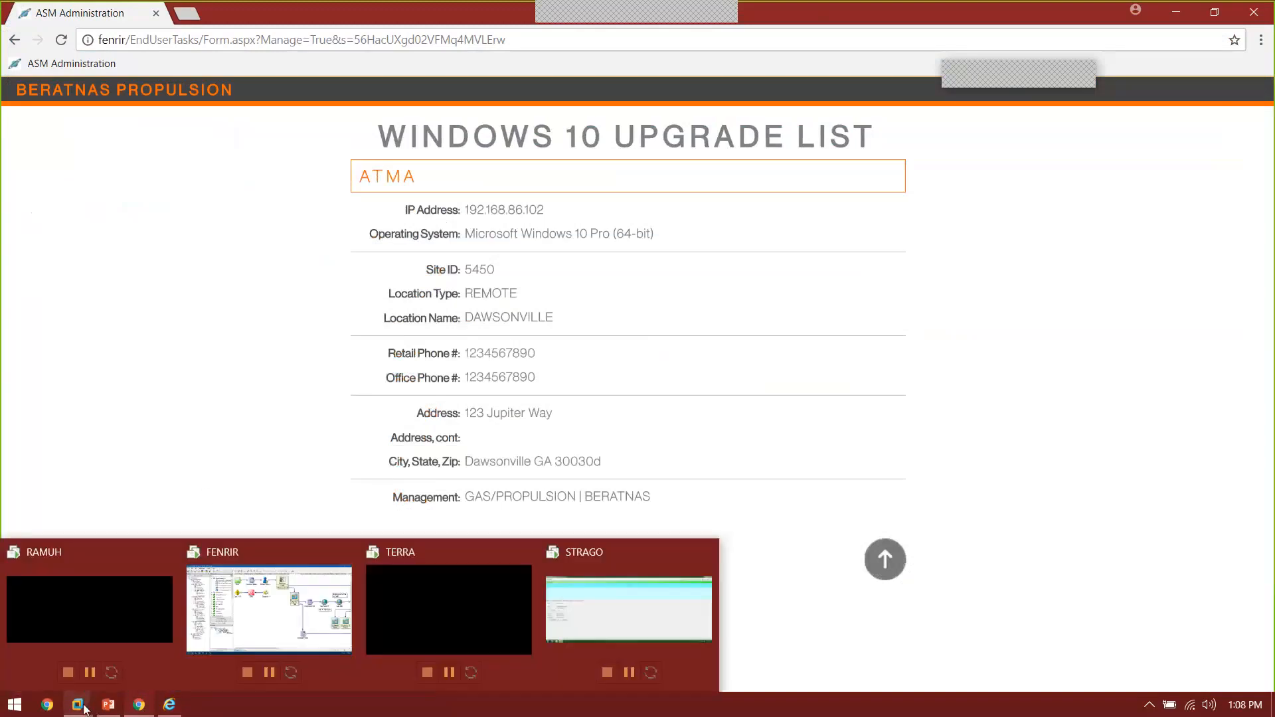
click(575, 584)
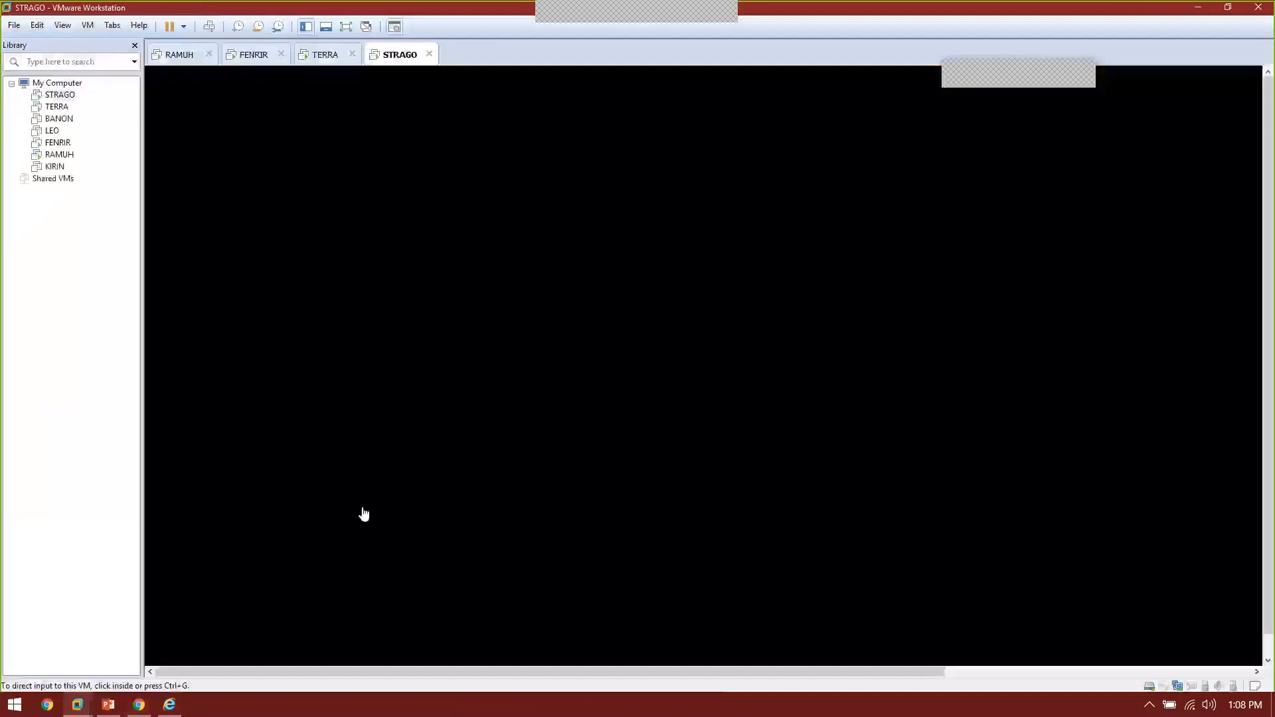
click(731, 328)
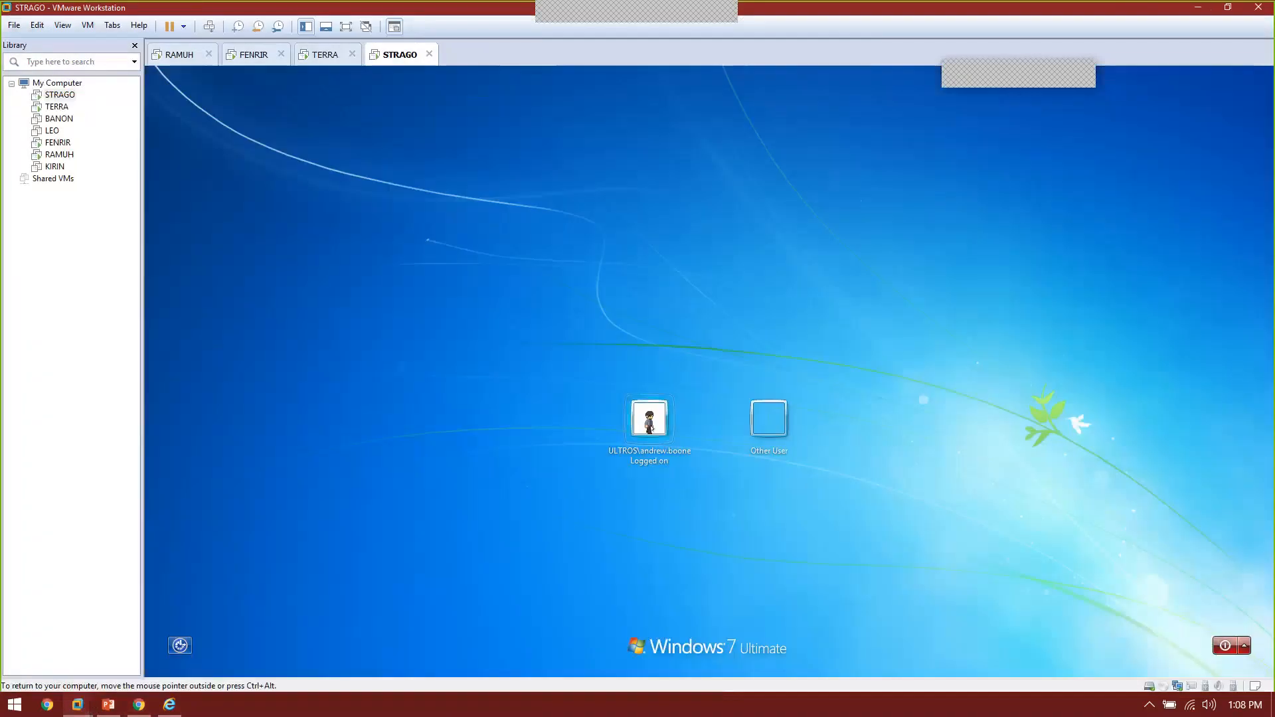
click(689, 424)
click(689, 446)
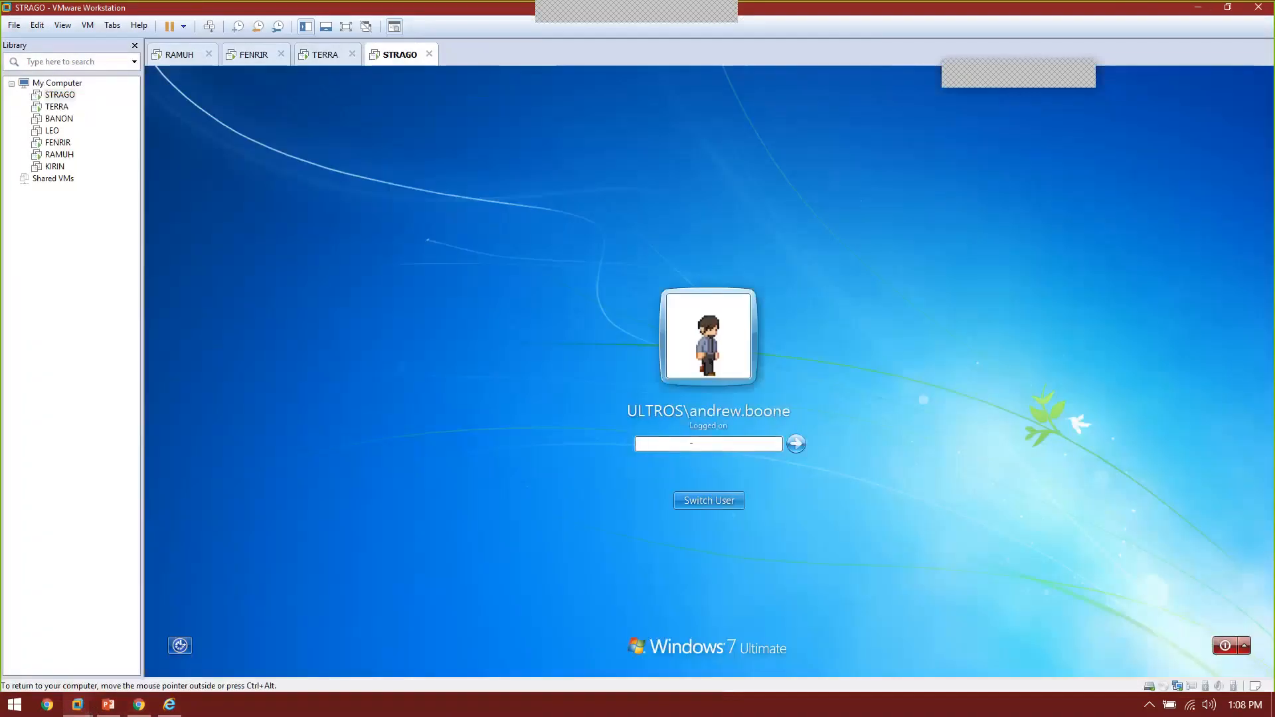
text(••••••••)
key(Return)
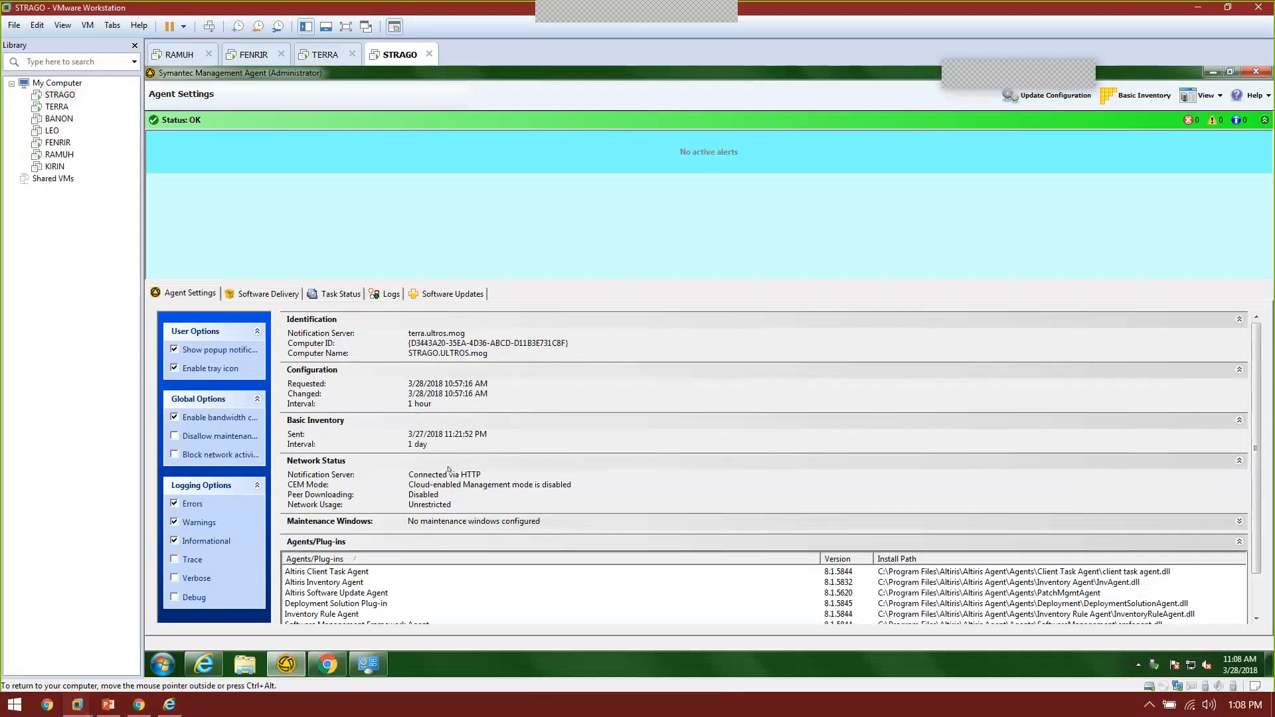
Step: Open the End User Tasks Portal from the Windows Upgrade bookmark and launch the Windows 10 Upgrade tile
click(342, 657)
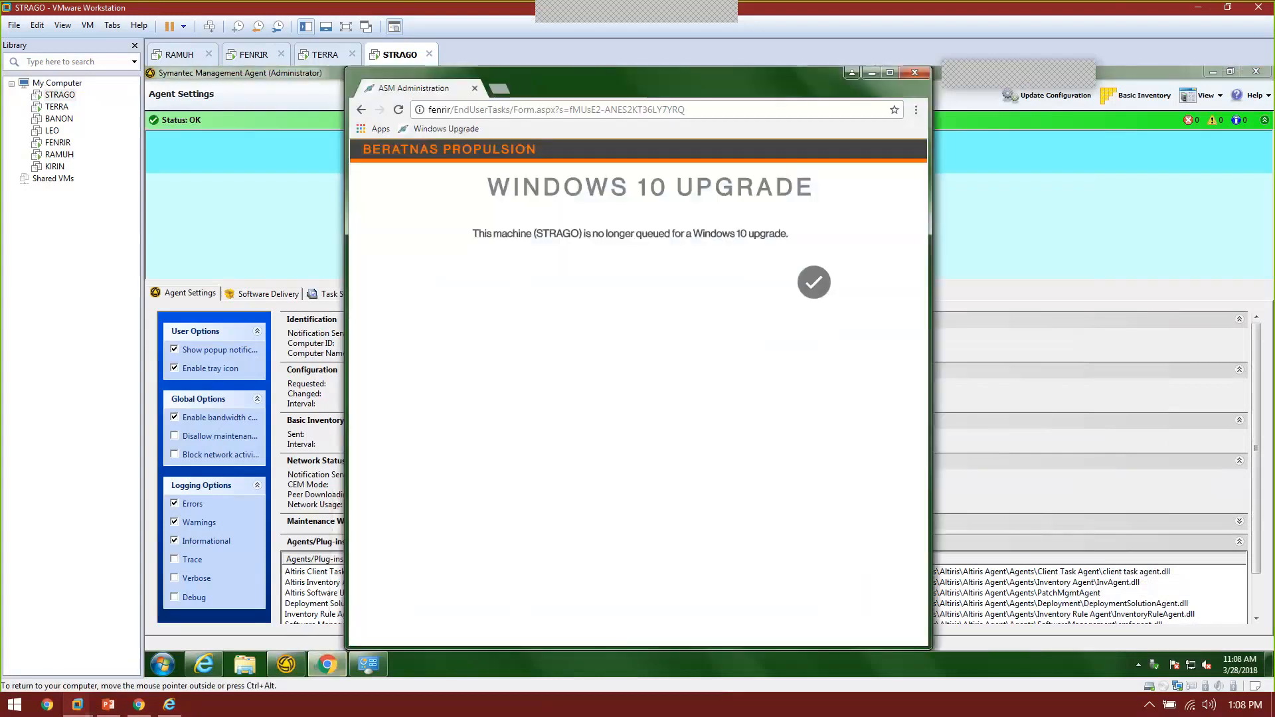
click(470, 129)
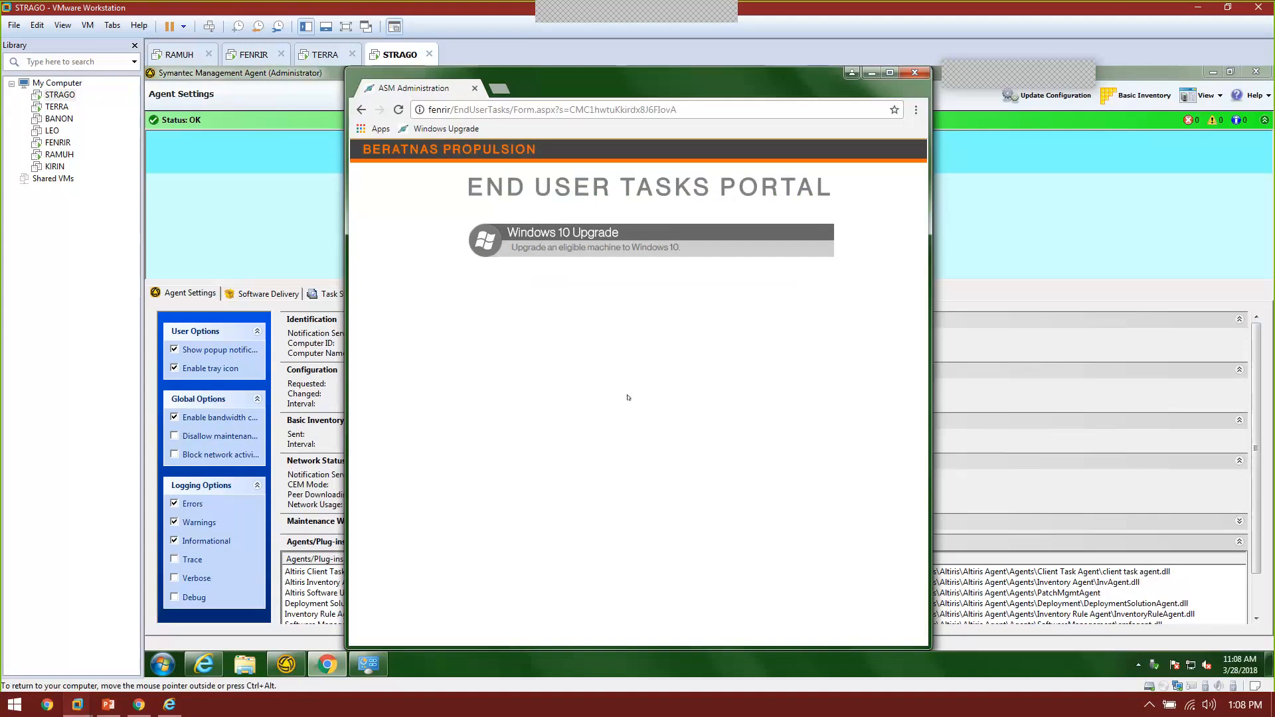
click(485, 247)
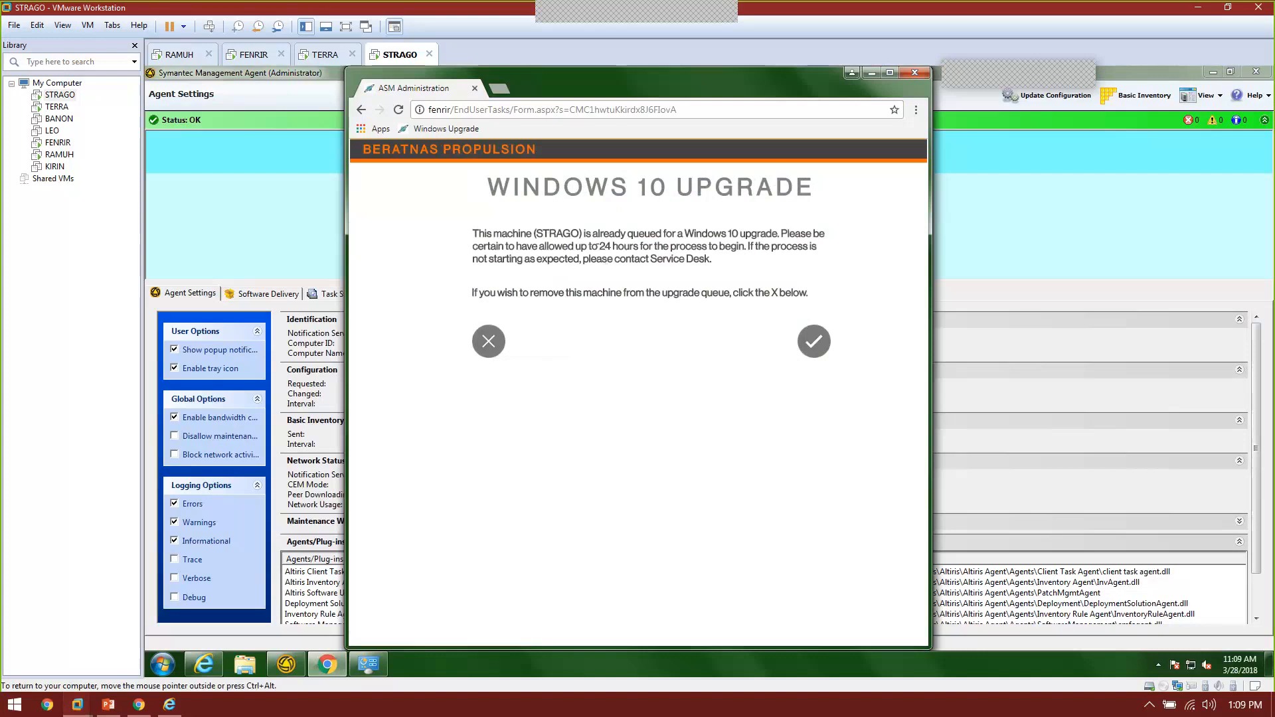
Step: Check the number 24 in STRAGO's message, then bring the FENRIR VM's Workflow Designer forward
double_click(604, 247)
click(617, 283)
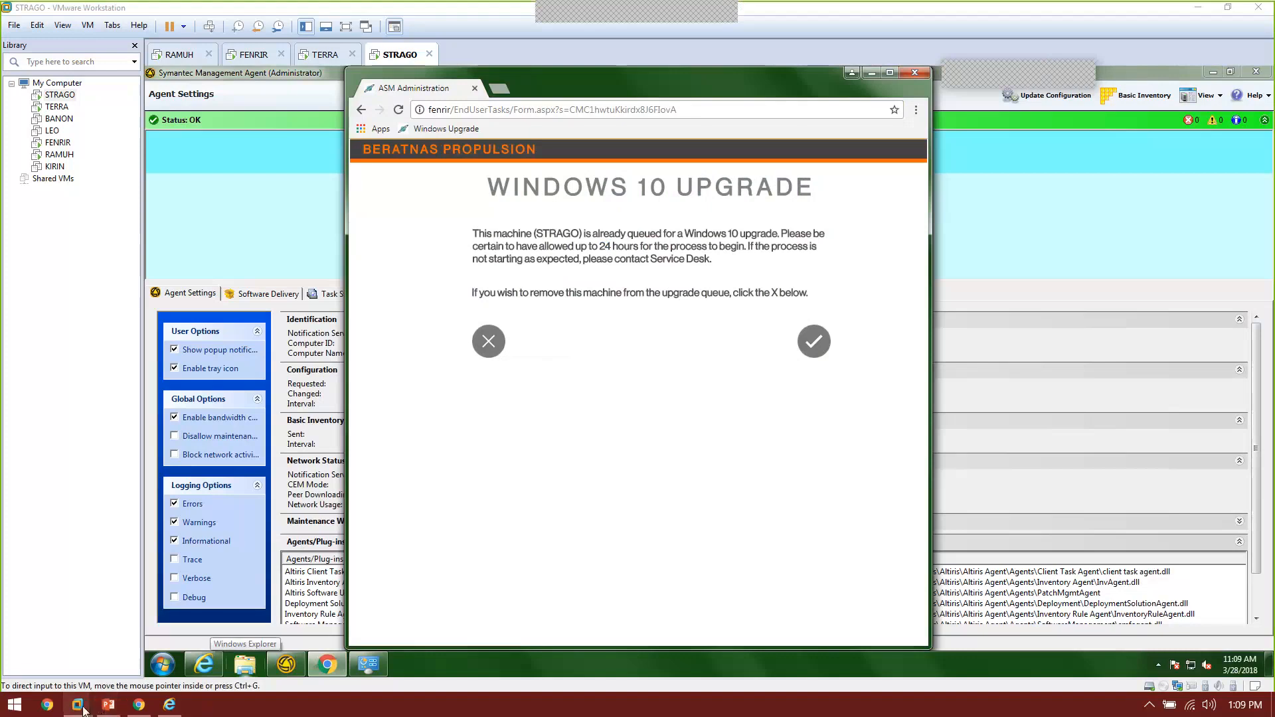
mouse_move(79, 707)
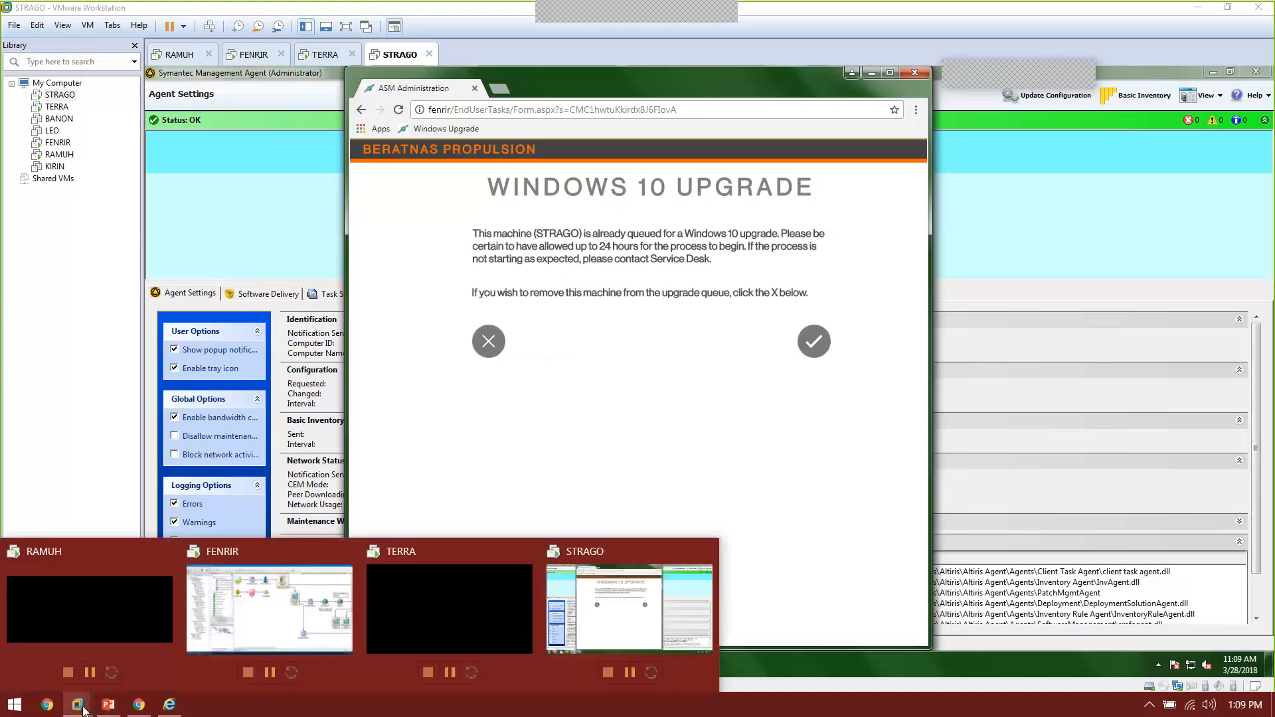
click(269, 603)
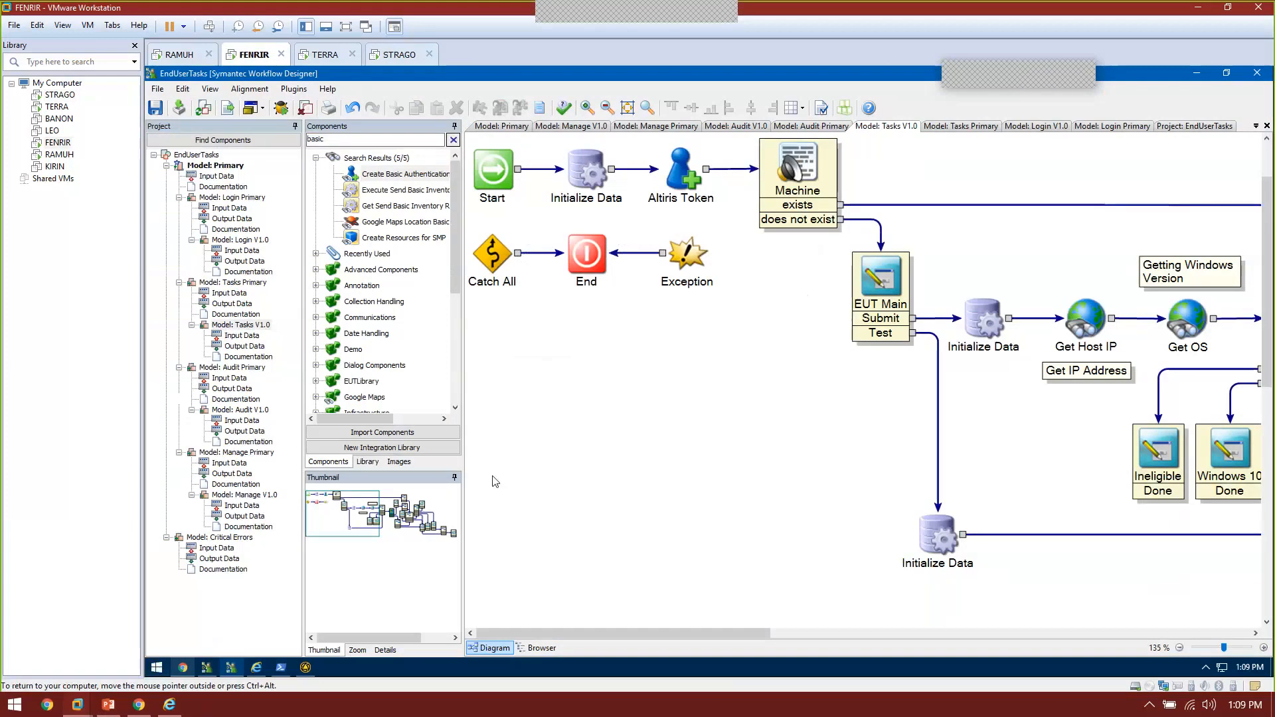